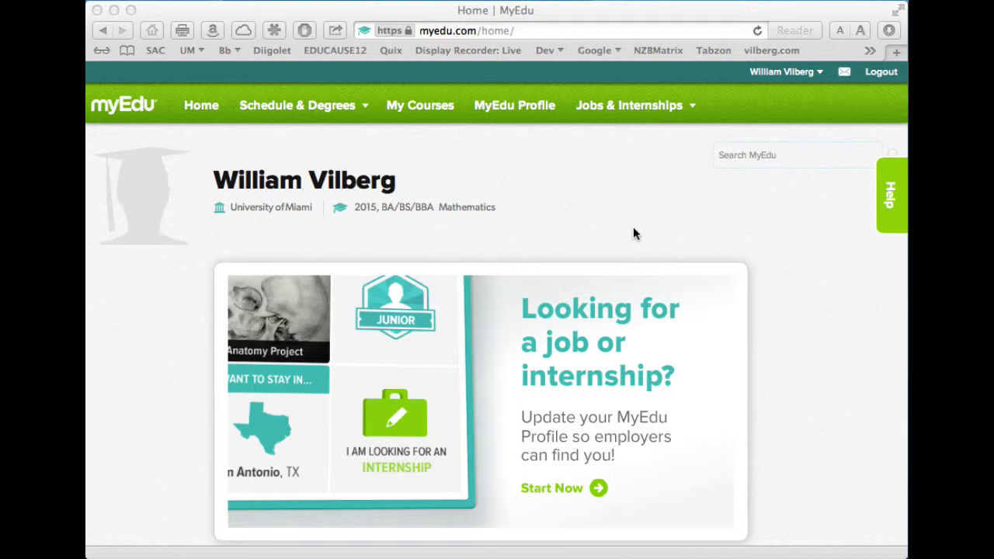
Open the Class Schedule Planner from the scheduling and degree options
scroll(768, 392, down, 8)
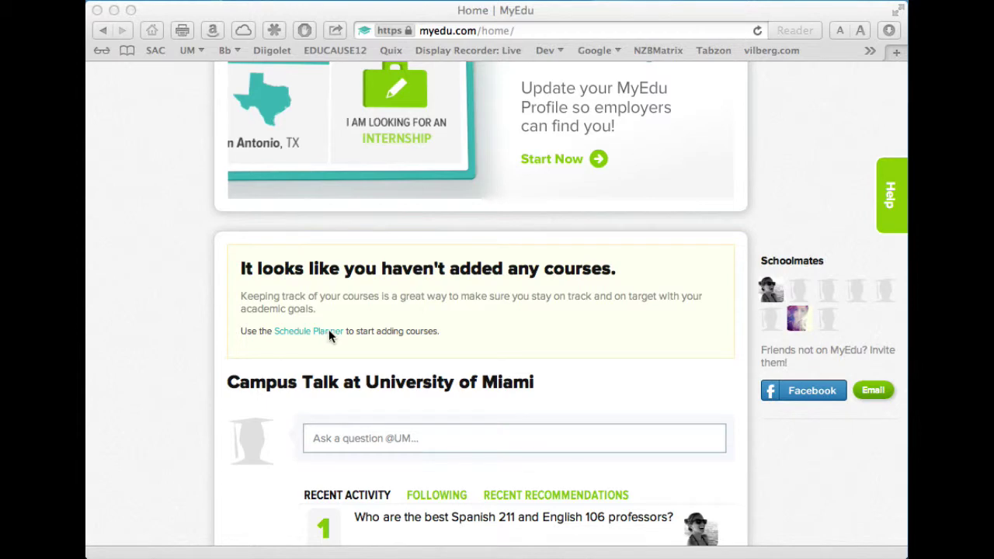
scroll(606, 344, down, 5)
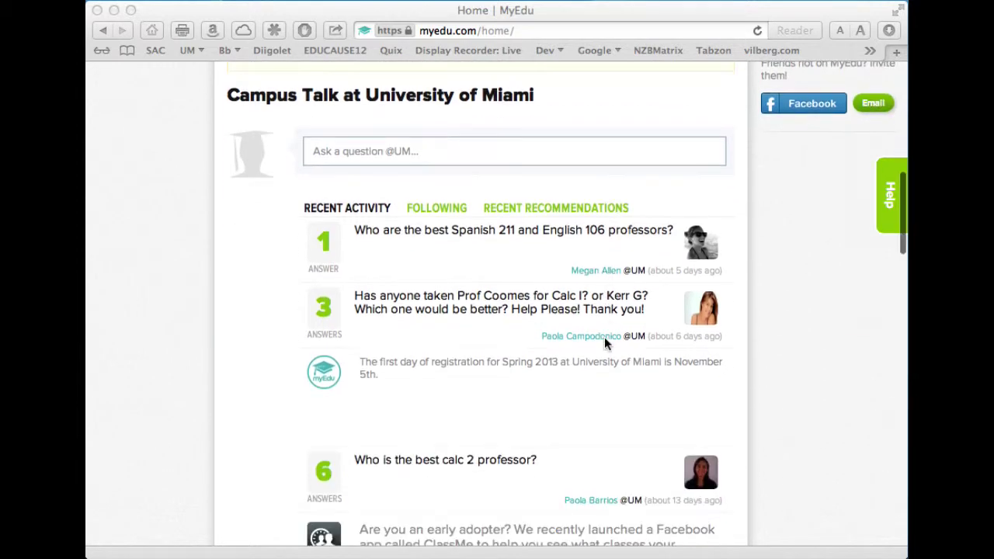
scroll(471, 350, up, 8)
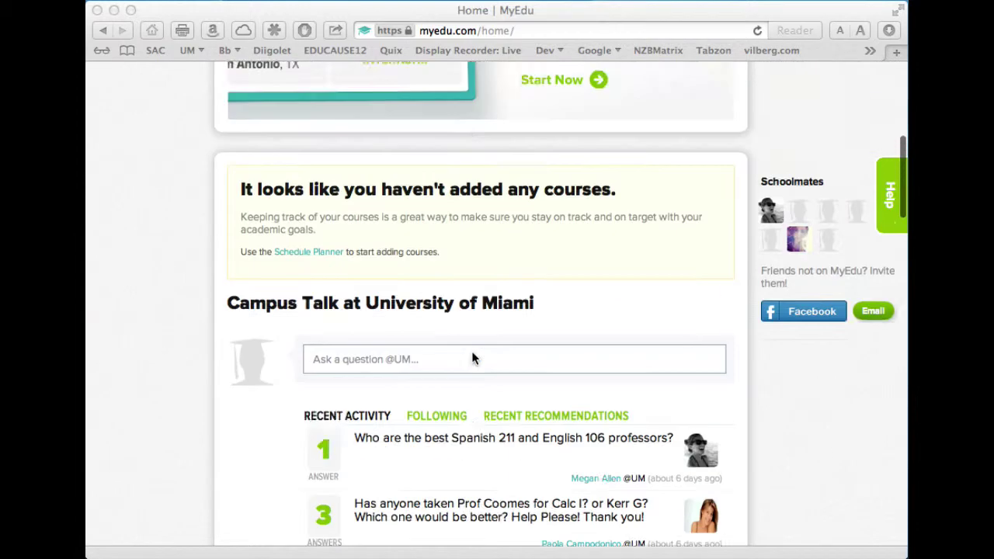
scroll(471, 351, up, 1)
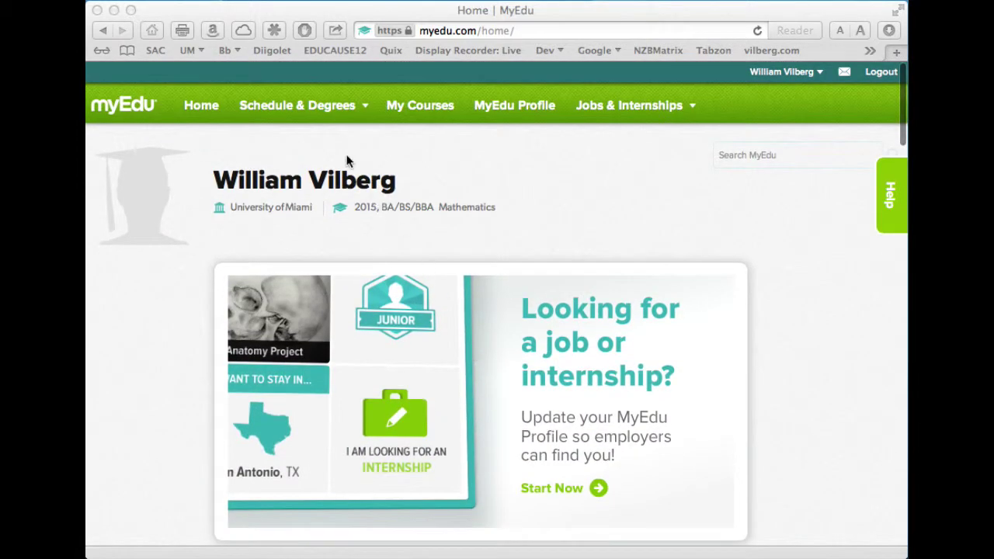
click(317, 112)
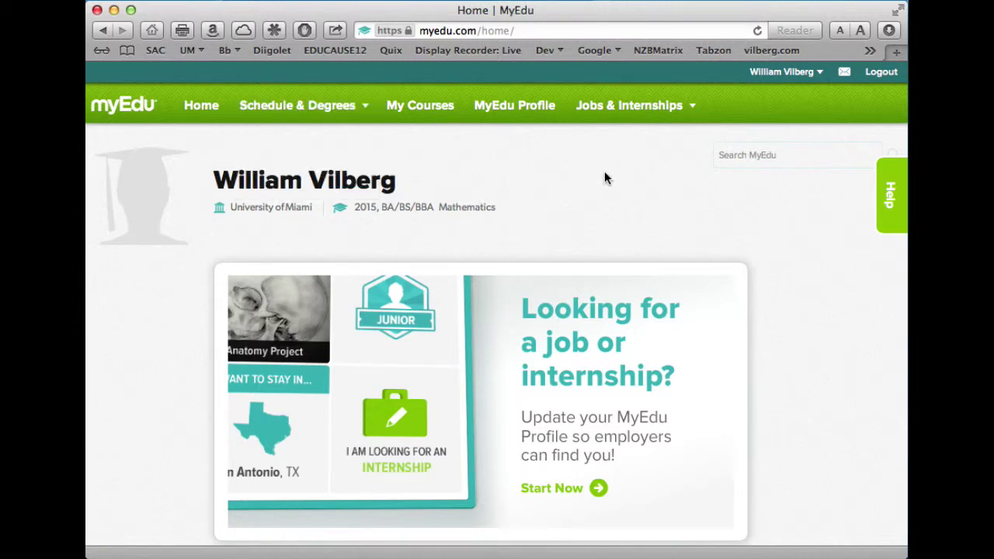
scroll(604, 171, down, 6)
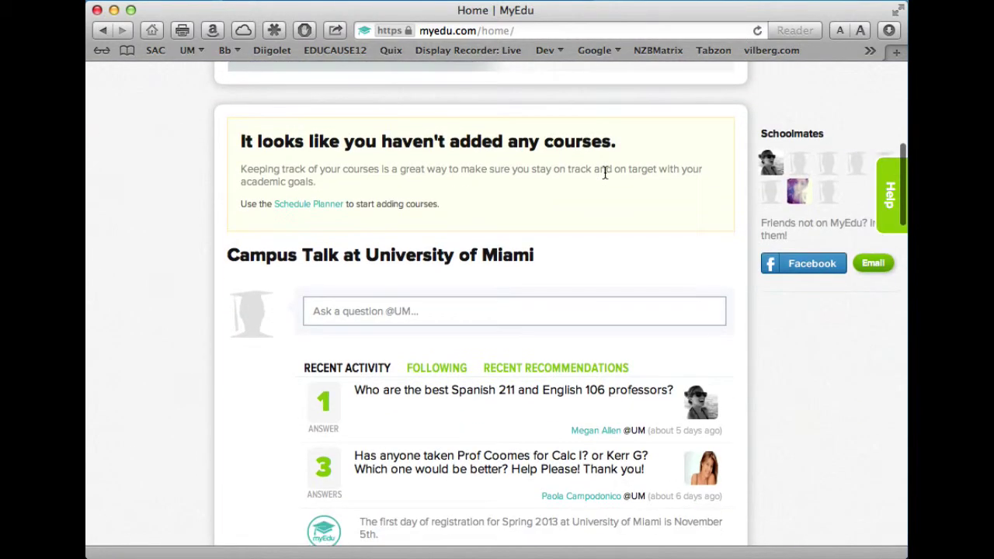
click(329, 208)
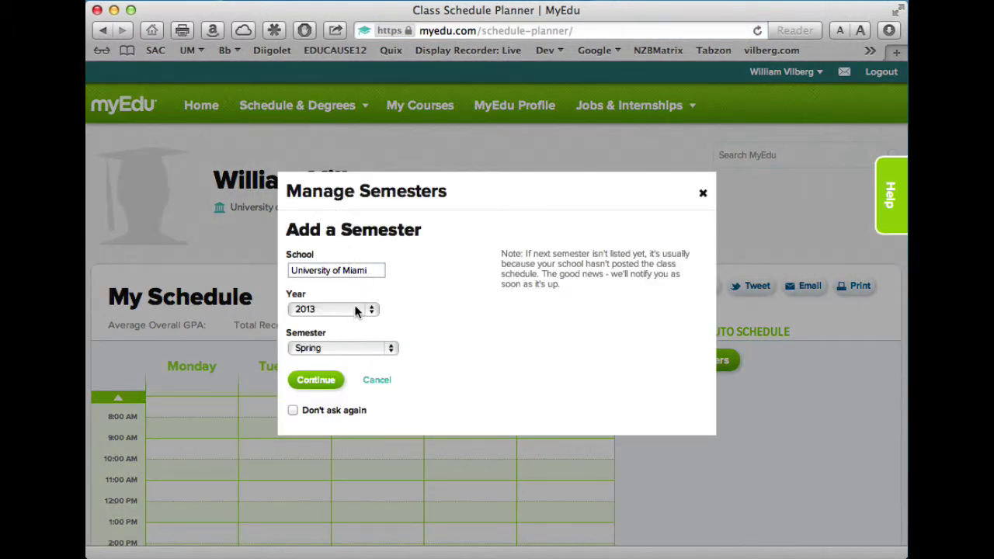
Add the Spring 2013 University of Miami semester and check the Manage Semesters list
click(315, 379)
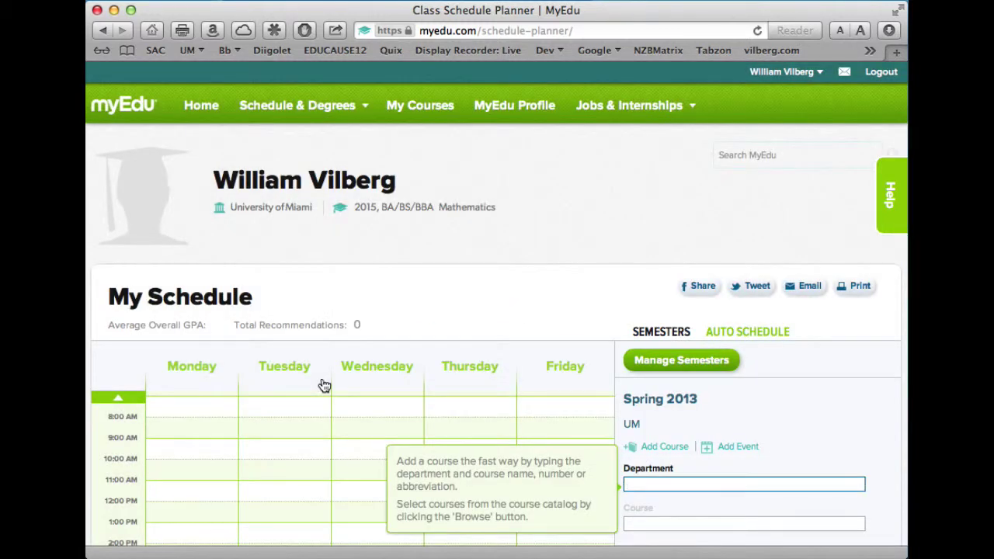
click(703, 364)
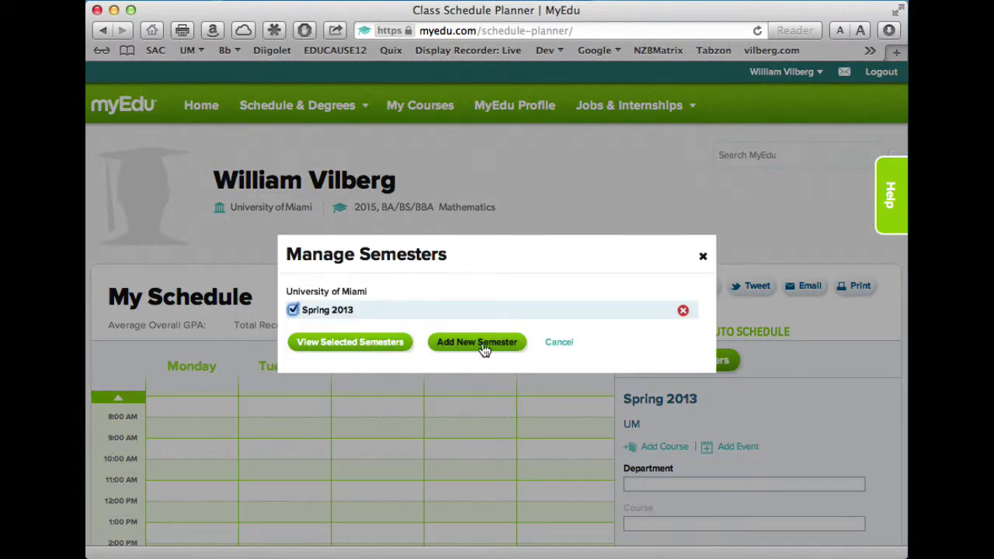
click(703, 259)
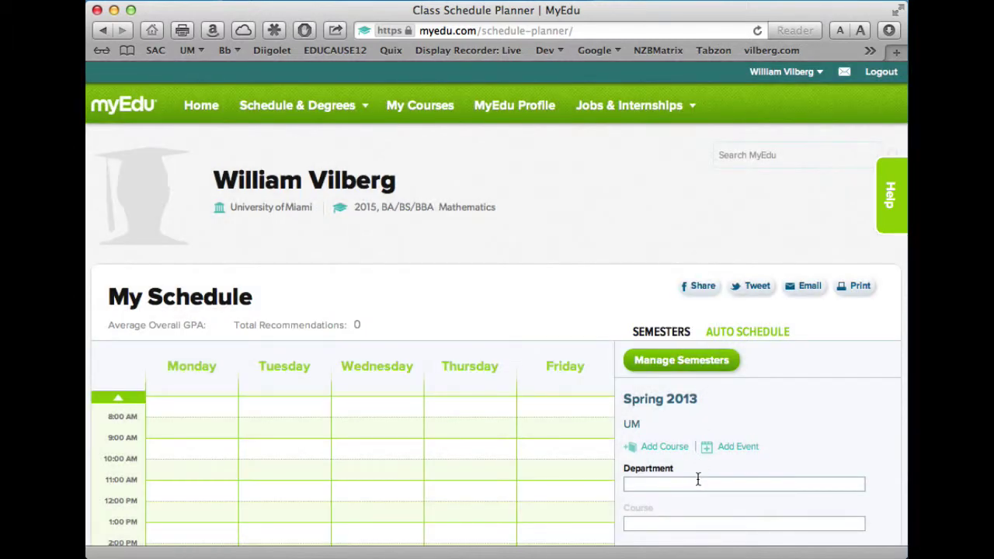
scroll(697, 481, down, 4)
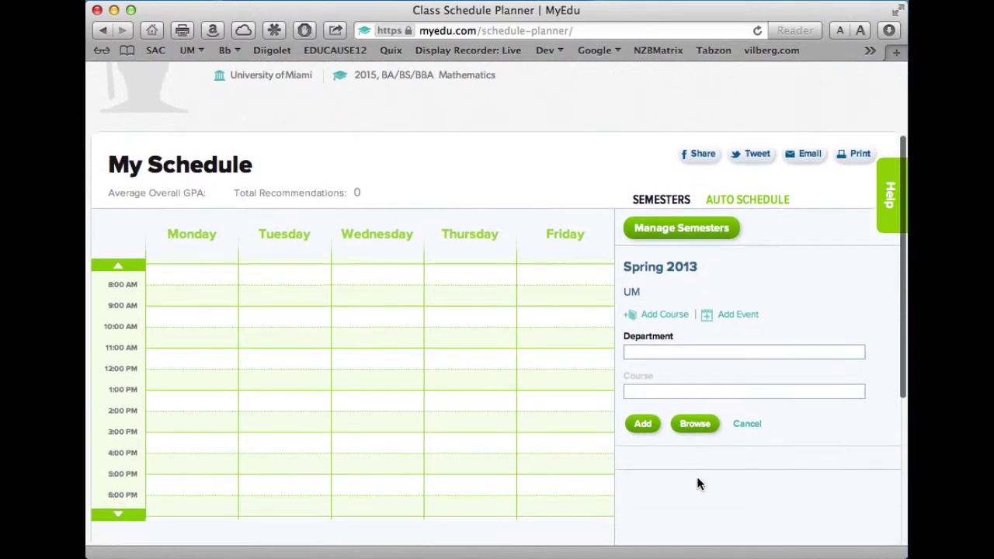
Start adding a Spring 2013 course and browse to the 'msj' Studio Music & Jazz department
click(659, 319)
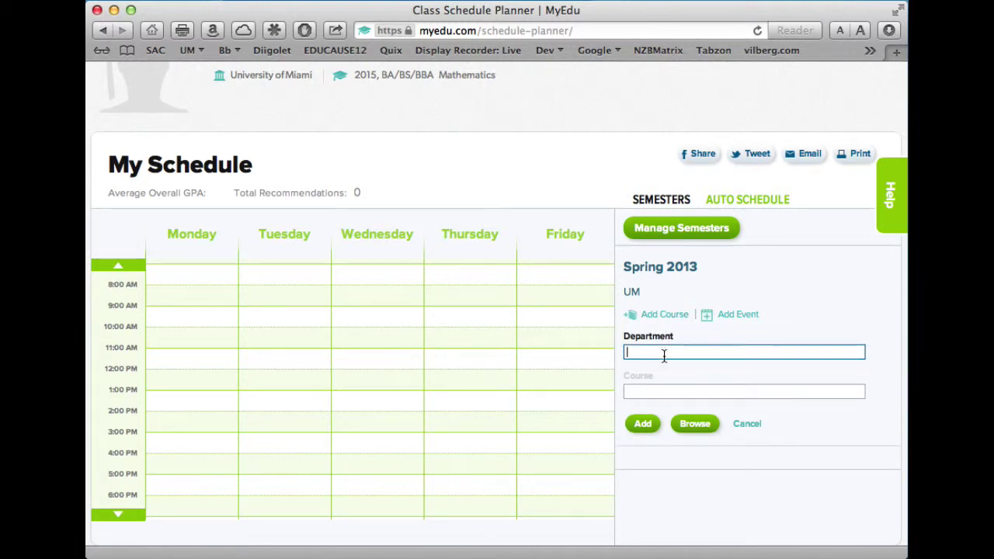
click(695, 423)
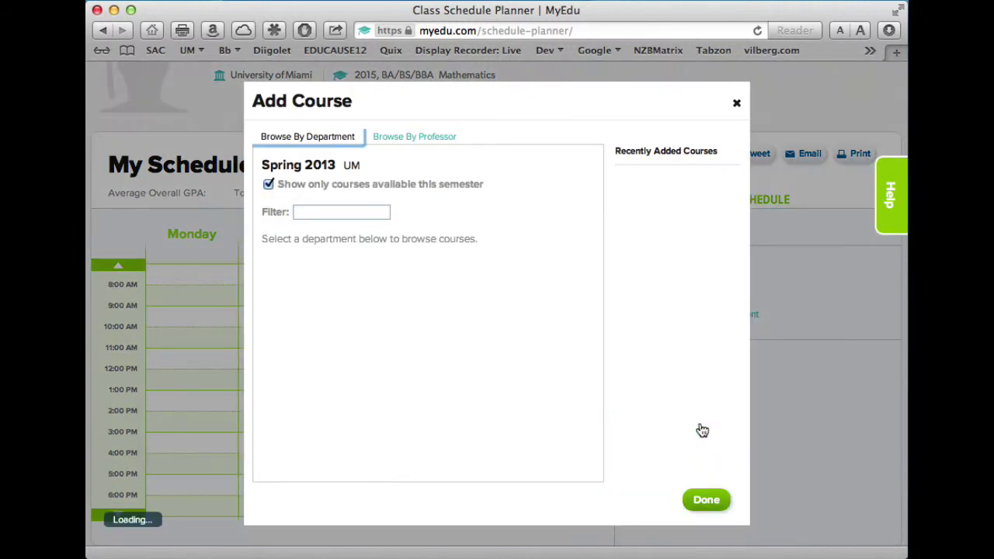
click(314, 211)
text(ms)
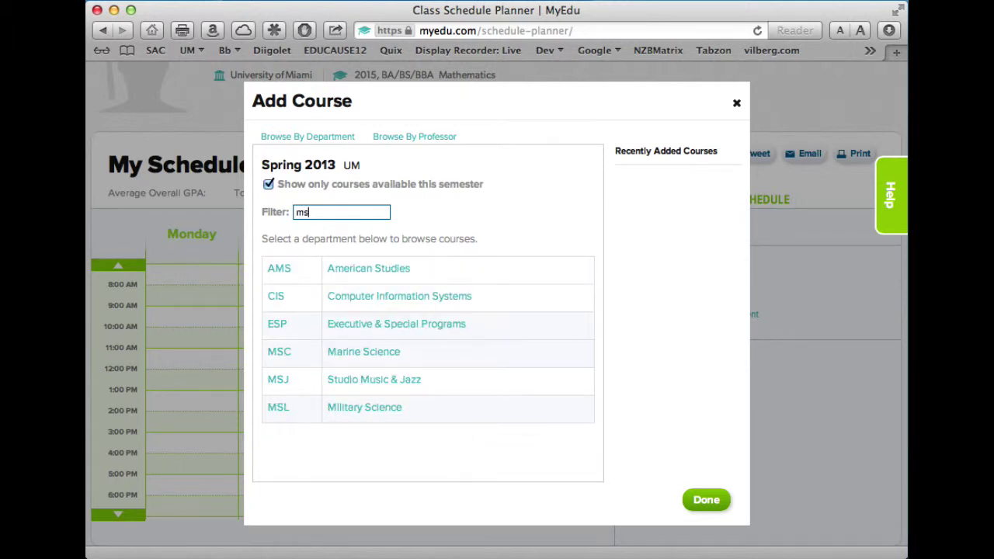
text(j)
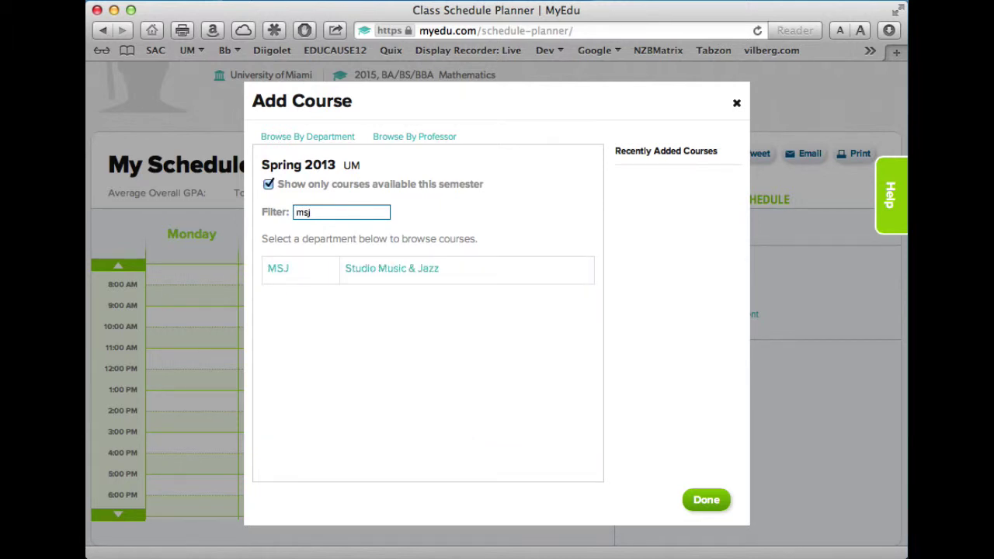
click(371, 276)
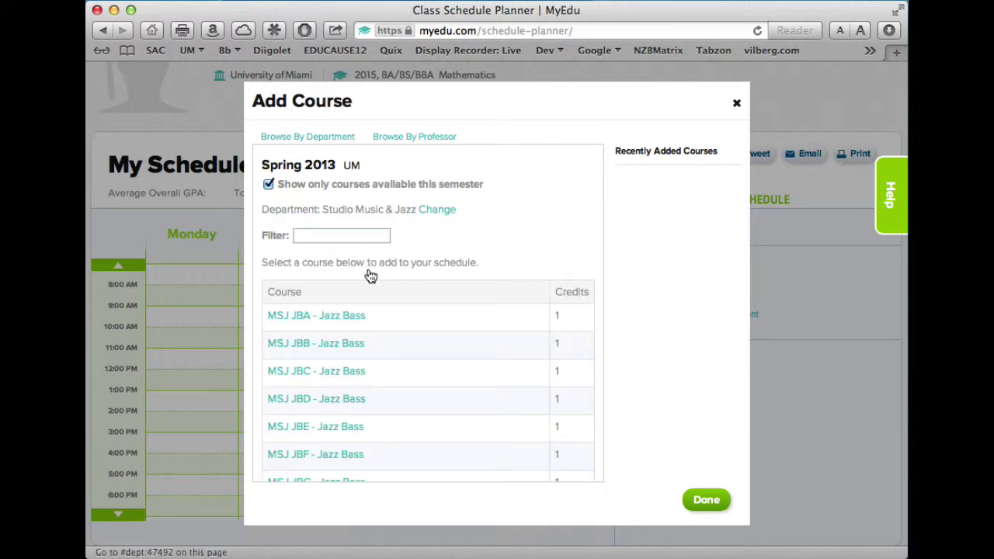
Add MSJ JPC - Jazz Piano and MSJ 695 - Jazz Vocal Ens I to the semester
scroll(432, 368, down, 15)
scroll(431, 365, up, 5)
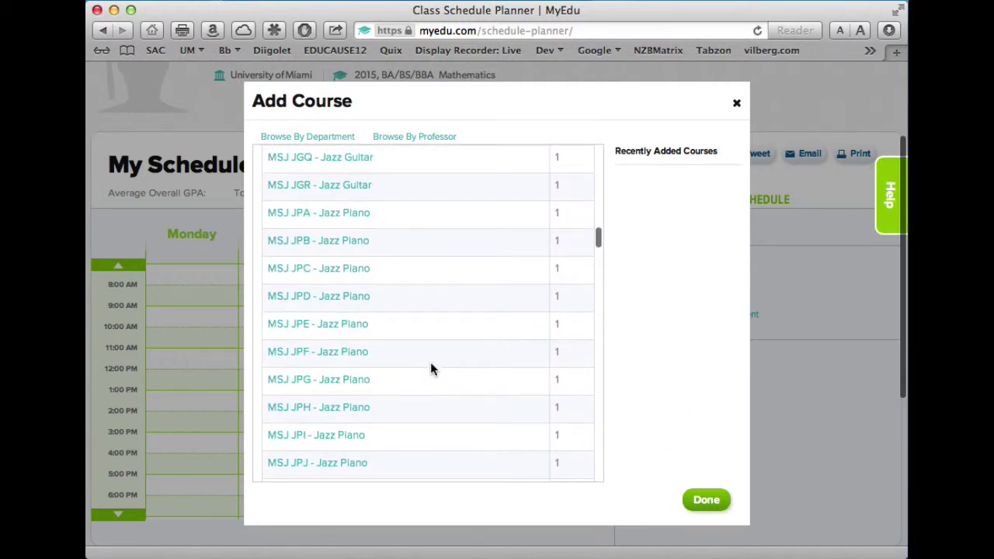
click(339, 277)
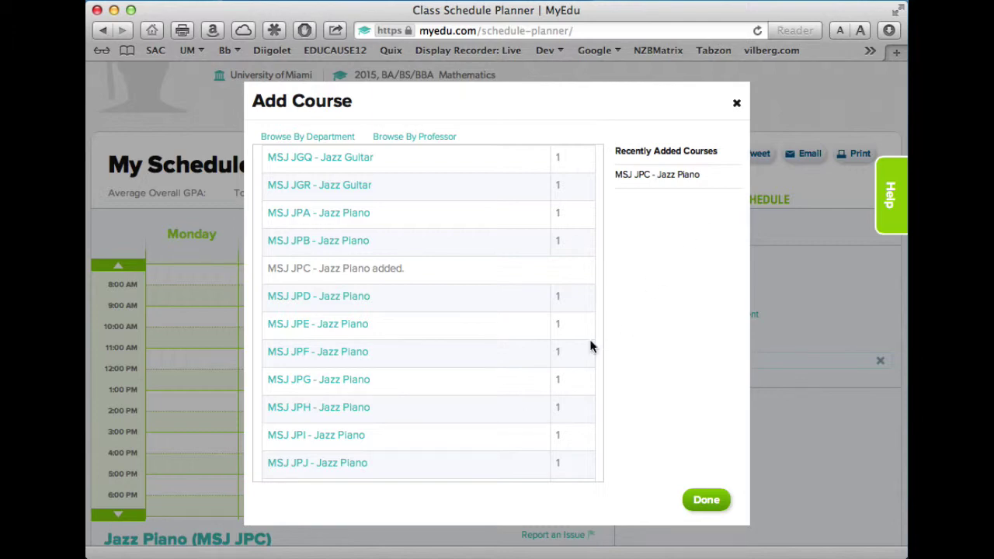
scroll(539, 399, down, 15)
scroll(539, 399, down, 20)
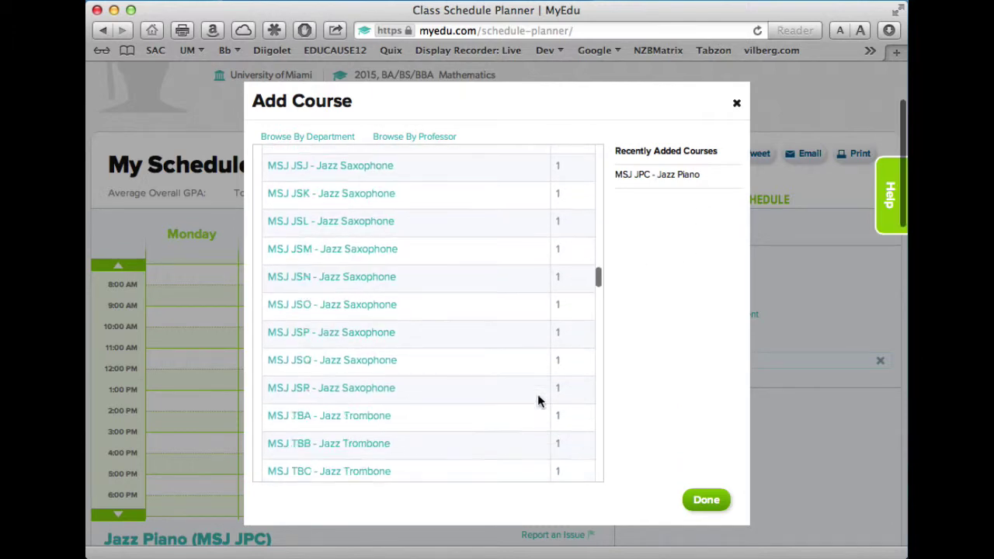
scroll(539, 399, down, 20)
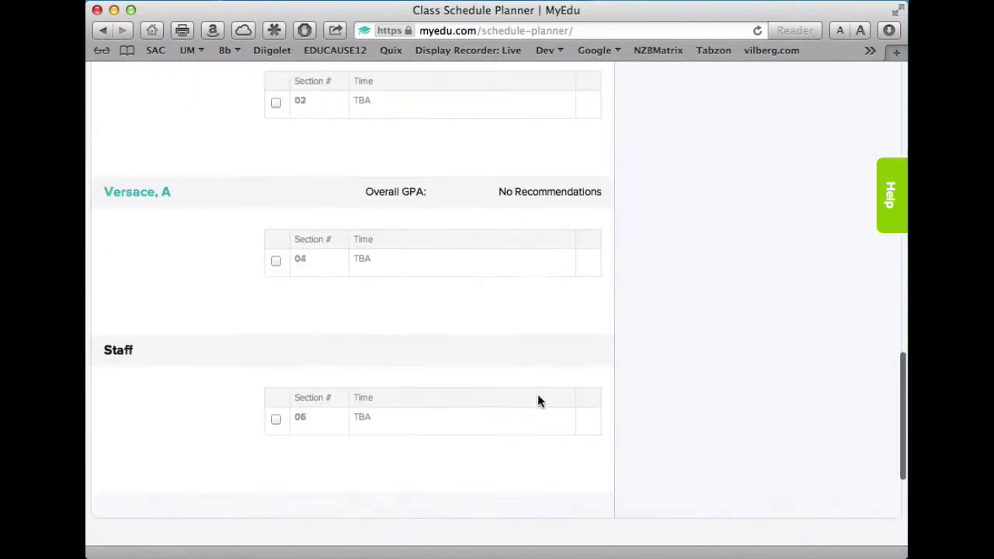
scroll(538, 399, up, 5)
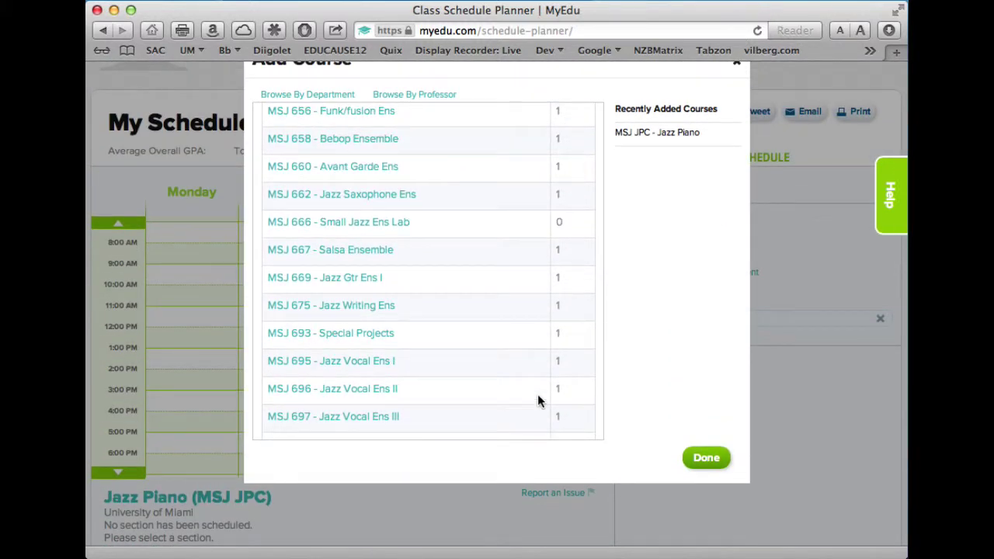
click(371, 363)
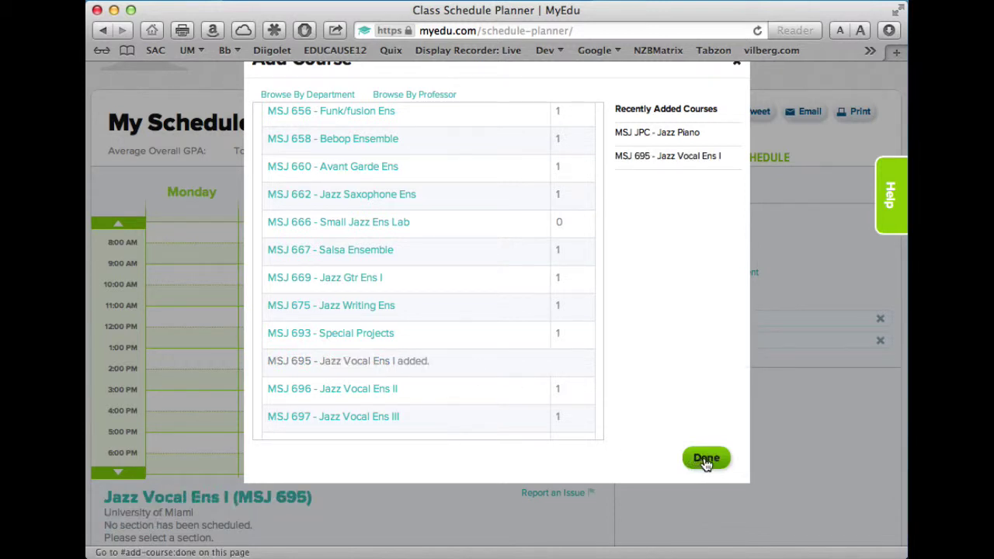
Finish adding courses and return to the schedule page
scroll(340, 238, down, 15)
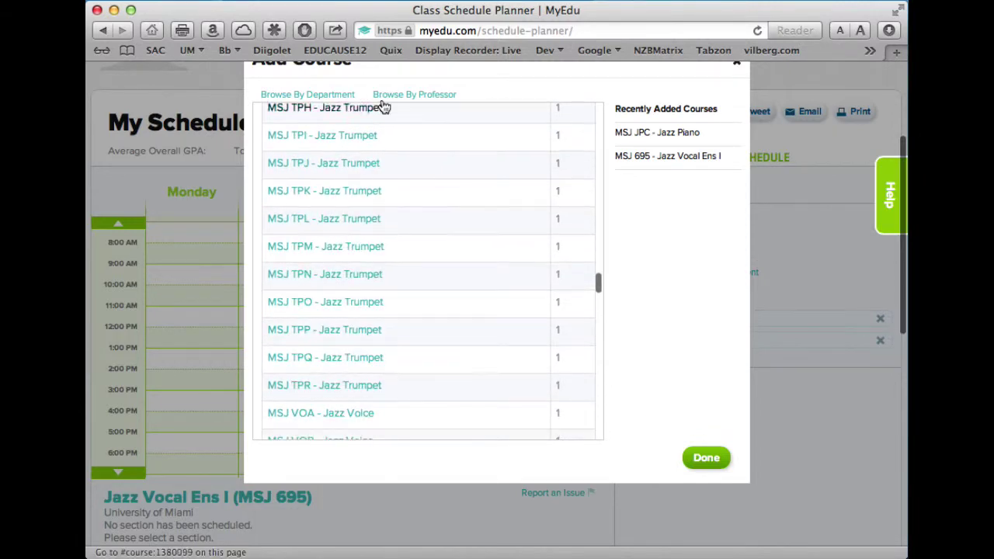
scroll(679, 284, up, 3)
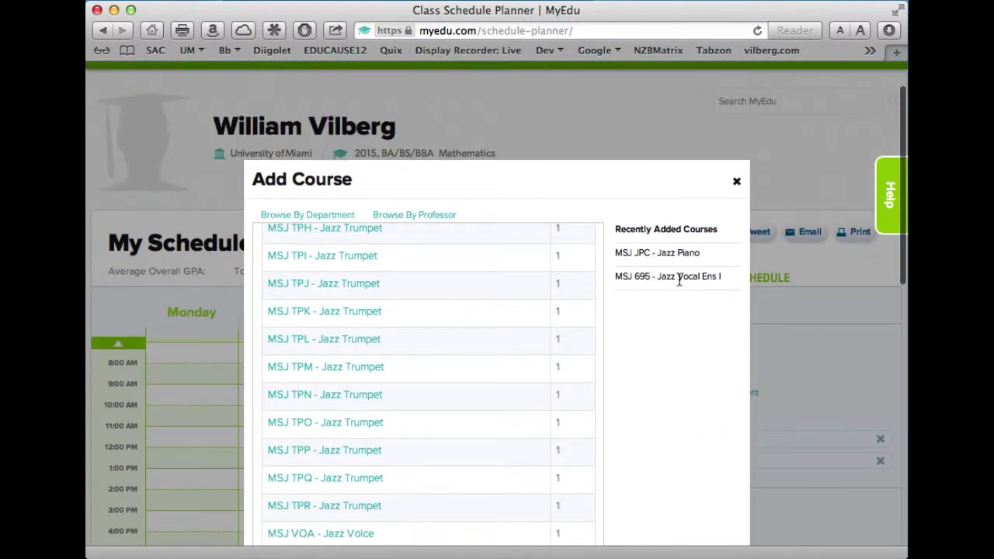
scroll(679, 284, down, 2)
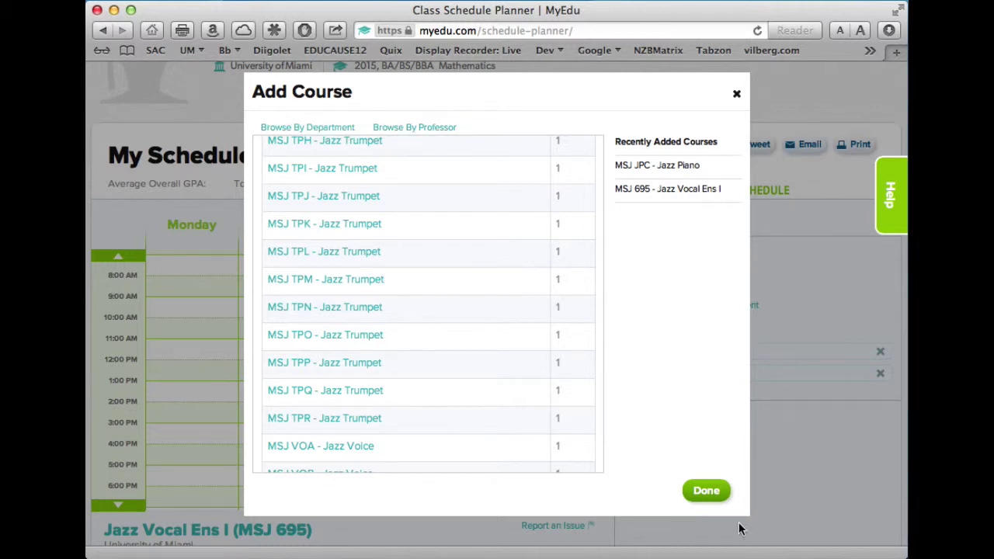
click(709, 492)
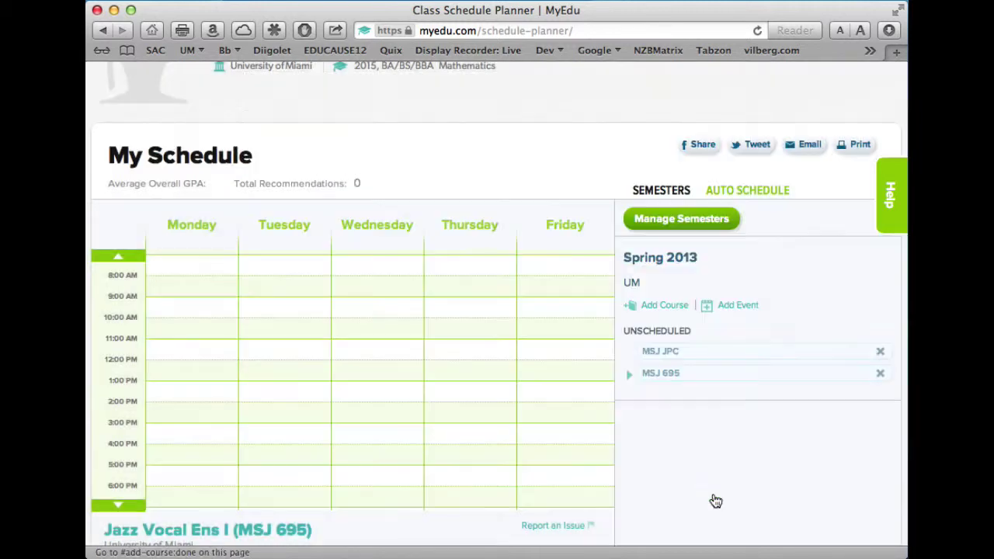
Start a new course entry with department ENG - English and course number 205
click(664, 307)
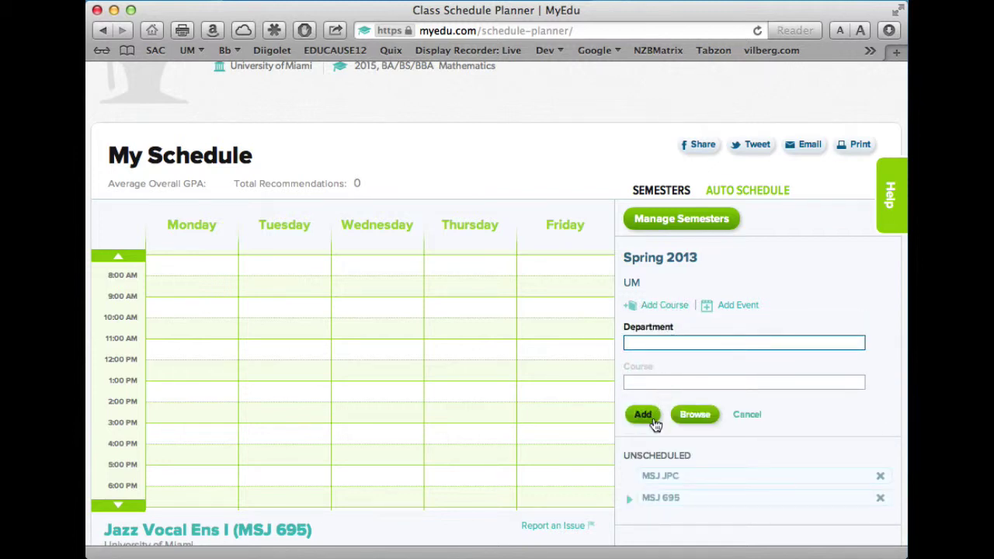
text(ENG)
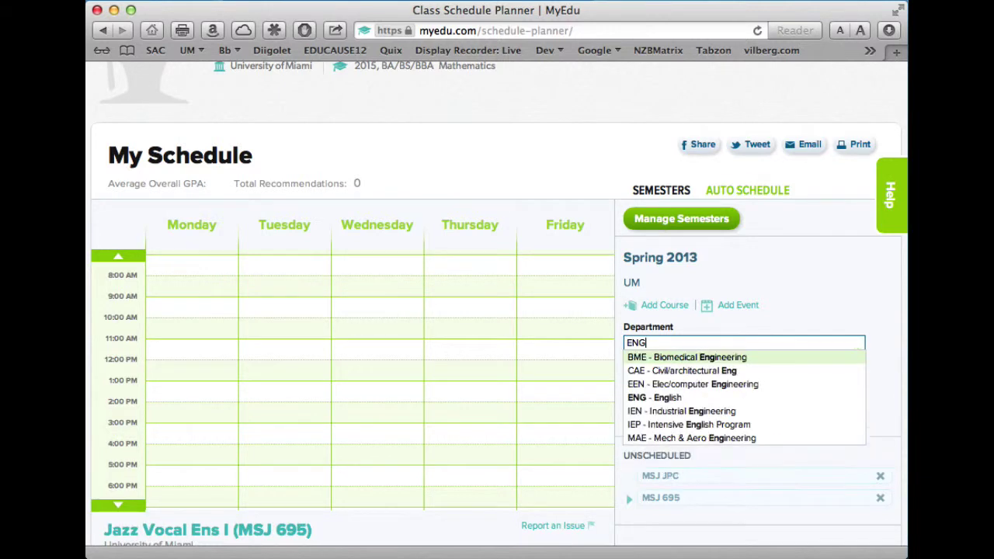
text(1)
key(BackSpace)
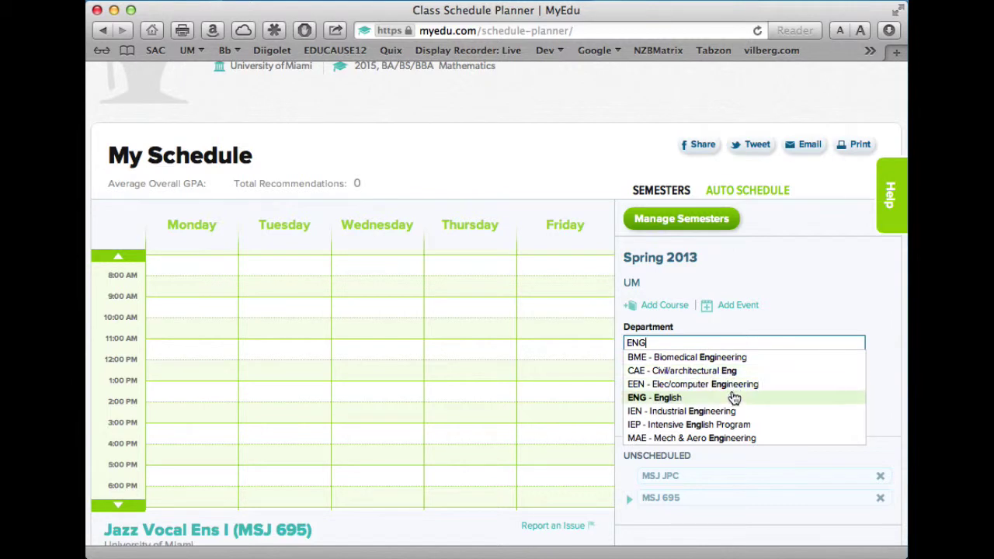
click(726, 398)
click(711, 381)
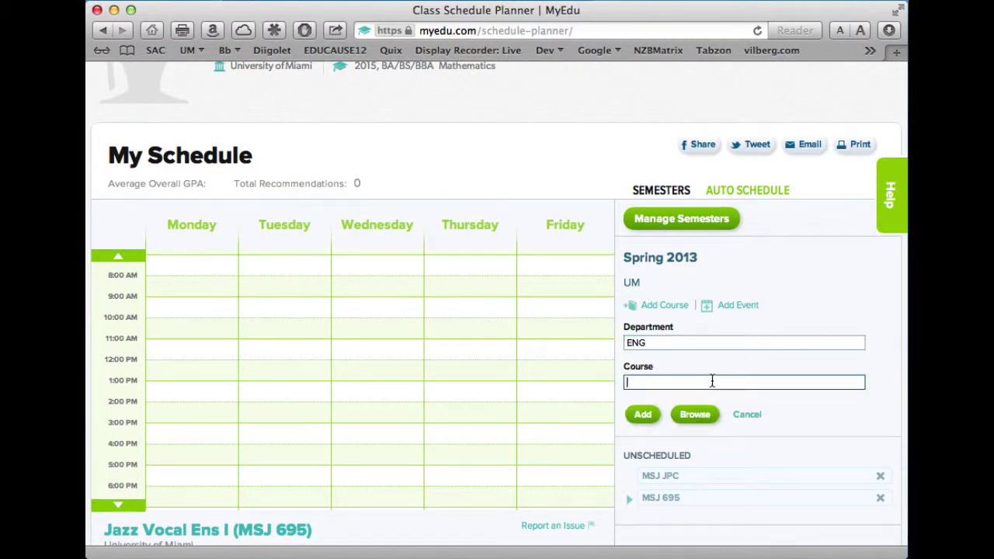
text(205)
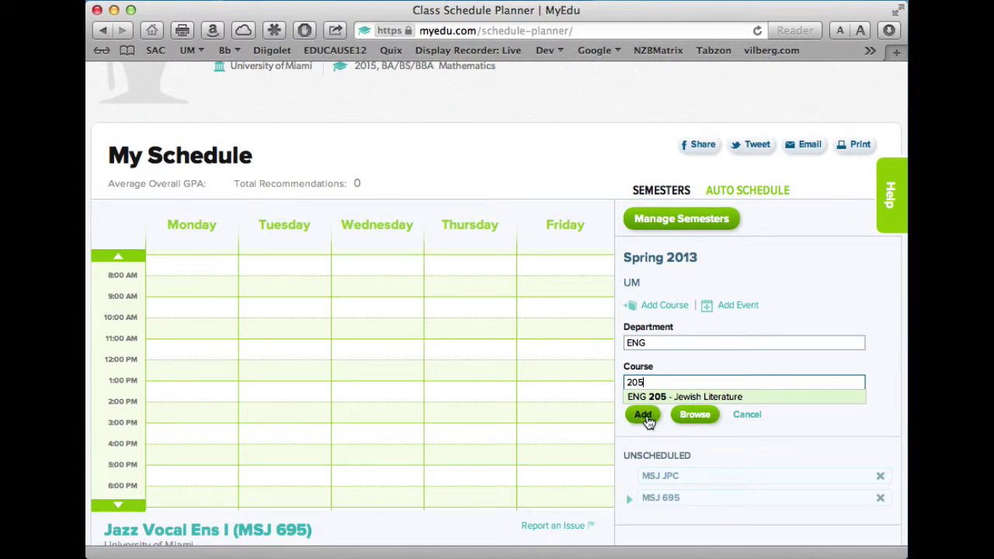
Add ENG 205 Jewish Literature to the semester from the course suggestion
click(701, 397)
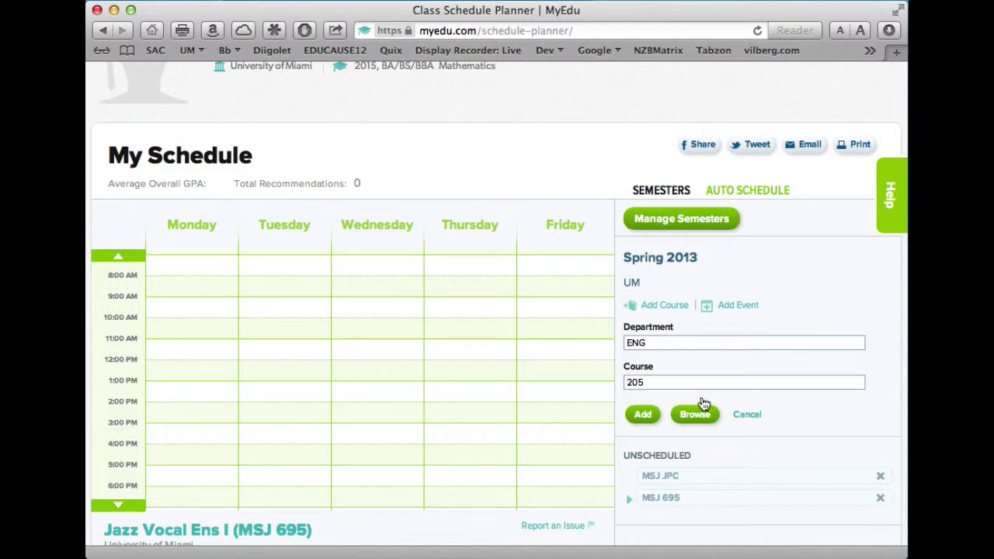
scroll(784, 463, down, 5)
scroll(783, 464, up, 1)
scroll(783, 464, up, 2)
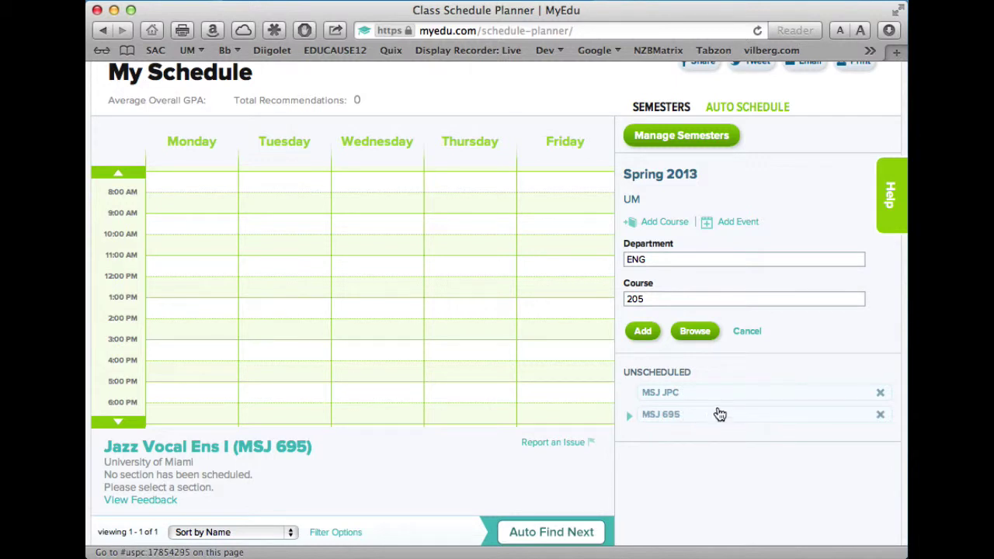
click(660, 299)
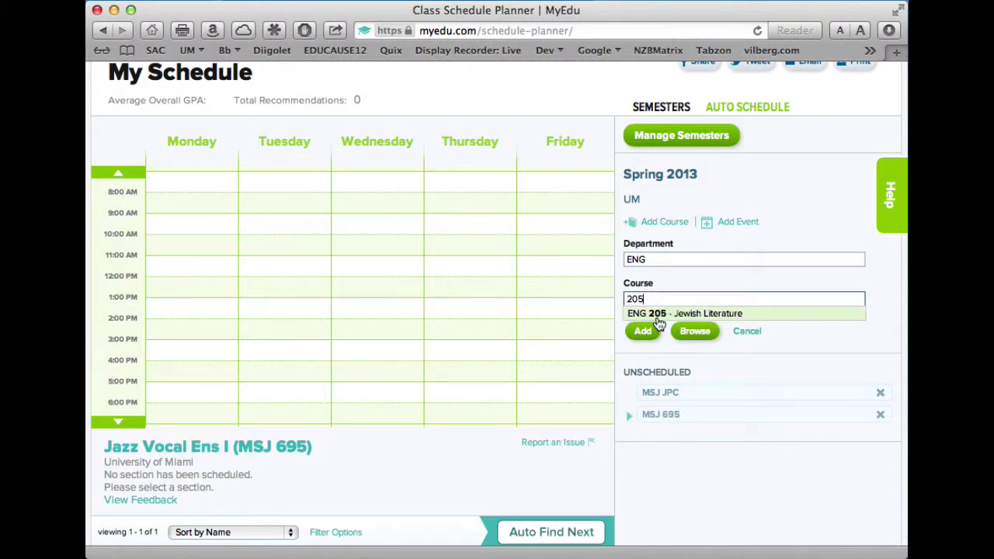
click(644, 333)
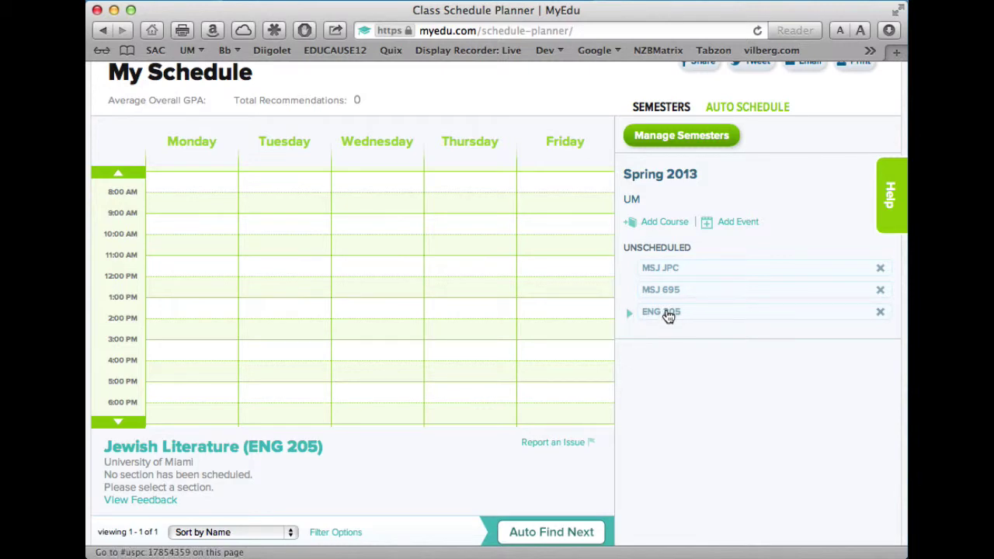
Review ENG 205's single section P, meeting TR 11:00AM–12:15PM
scroll(476, 450, down, 5)
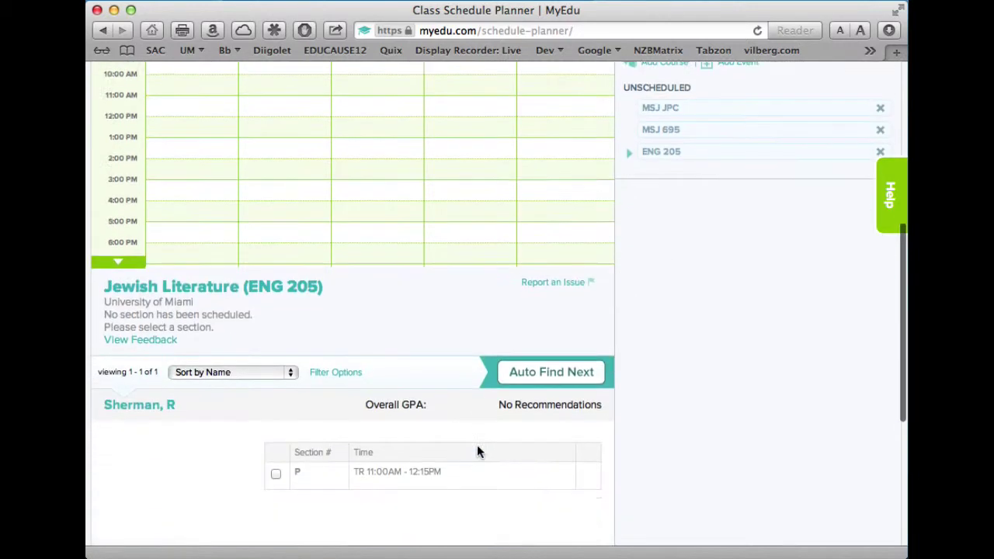
scroll(477, 451, down, 4)
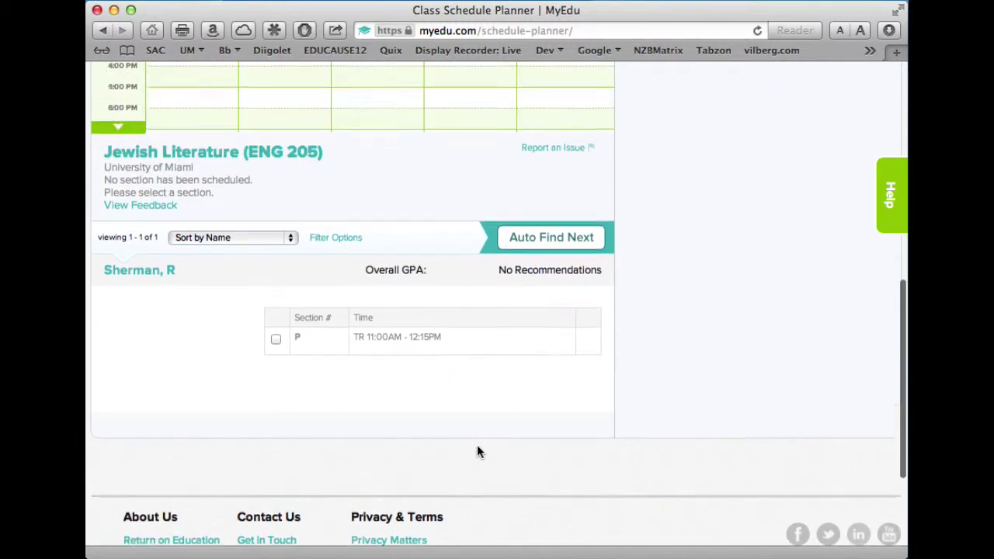
scroll(477, 451, up, 3)
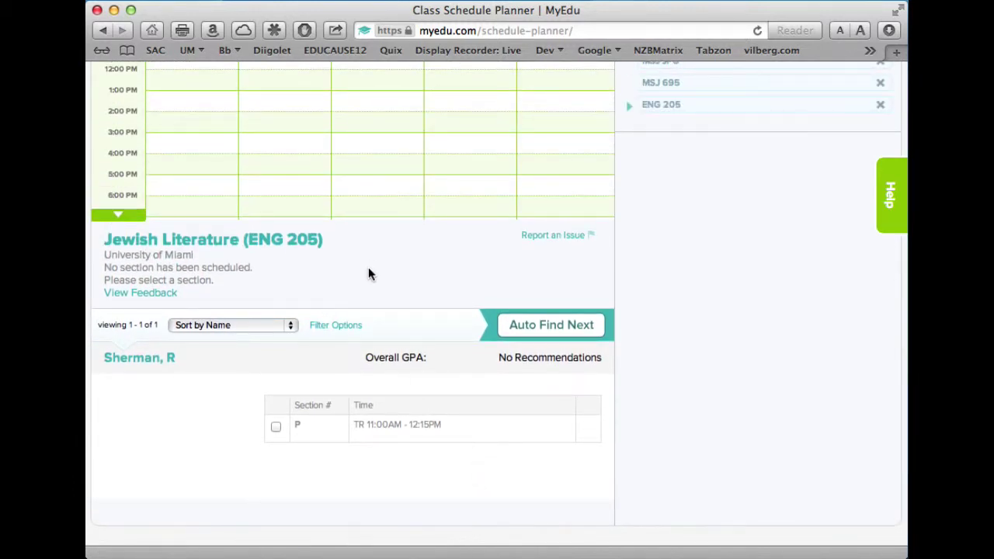
scroll(368, 269, up, 3)
scroll(368, 272, down, 4)
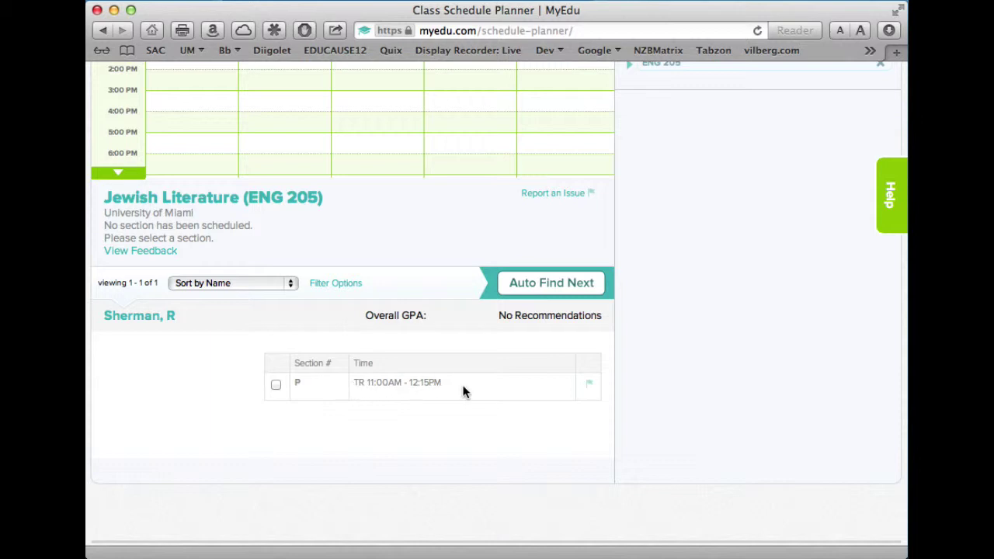
scroll(765, 275, up, 5)
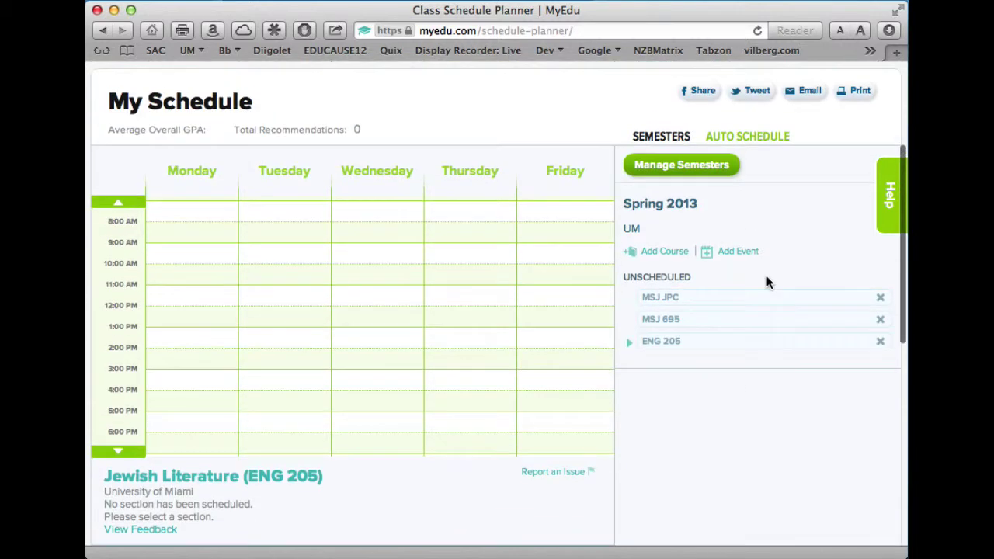
scroll(765, 276, down, 1)
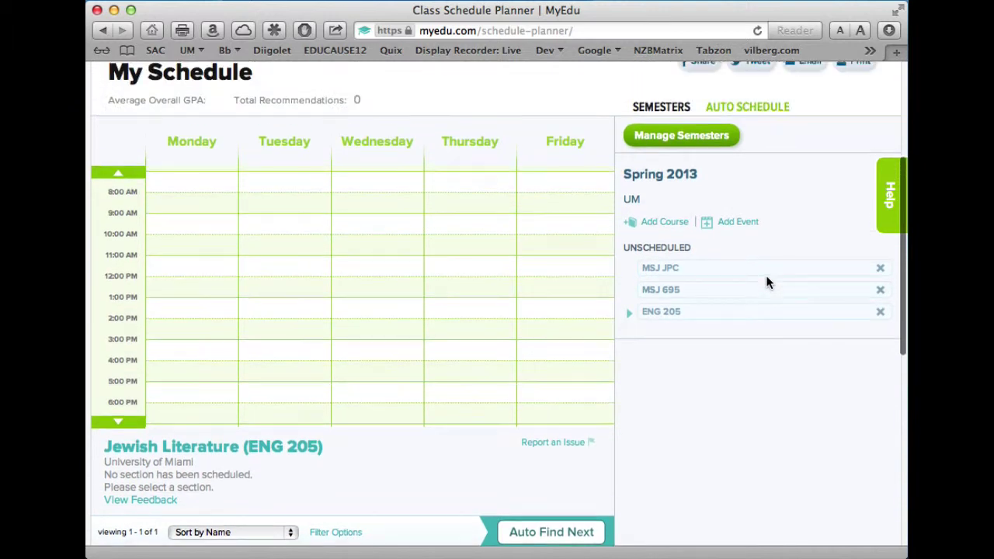
Auto-schedule Spring 2013 with MSJ 695 and ENG 205 selected
click(753, 108)
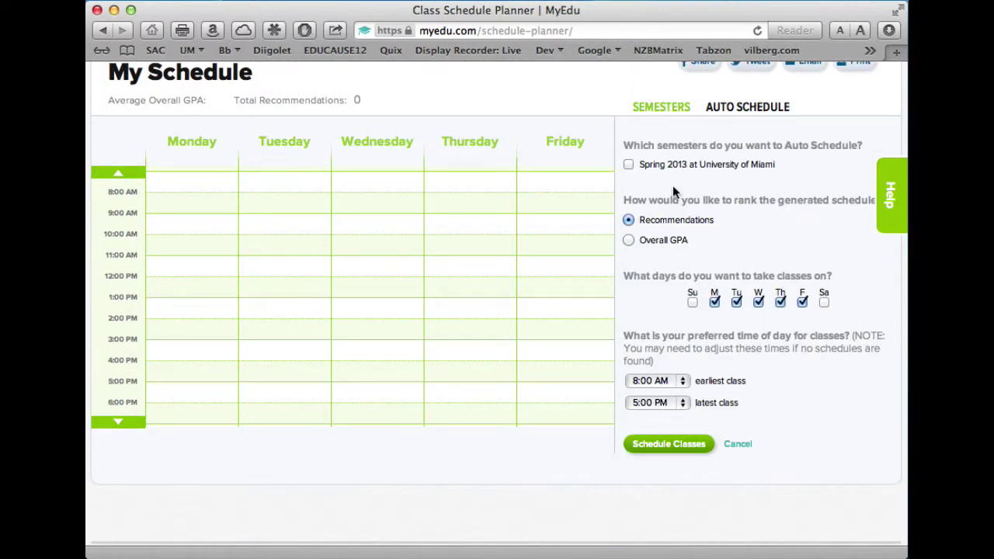
click(629, 166)
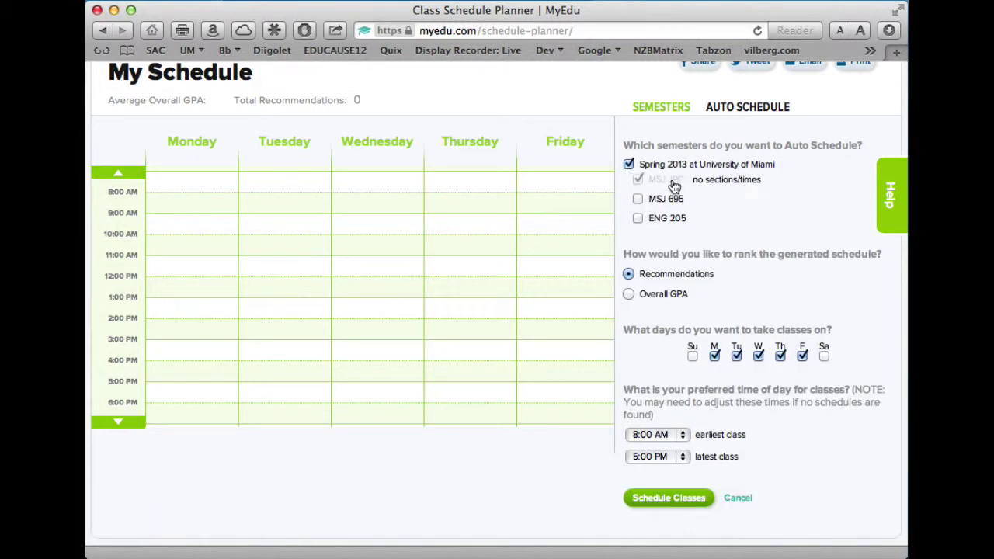
click(637, 200)
click(638, 219)
click(677, 501)
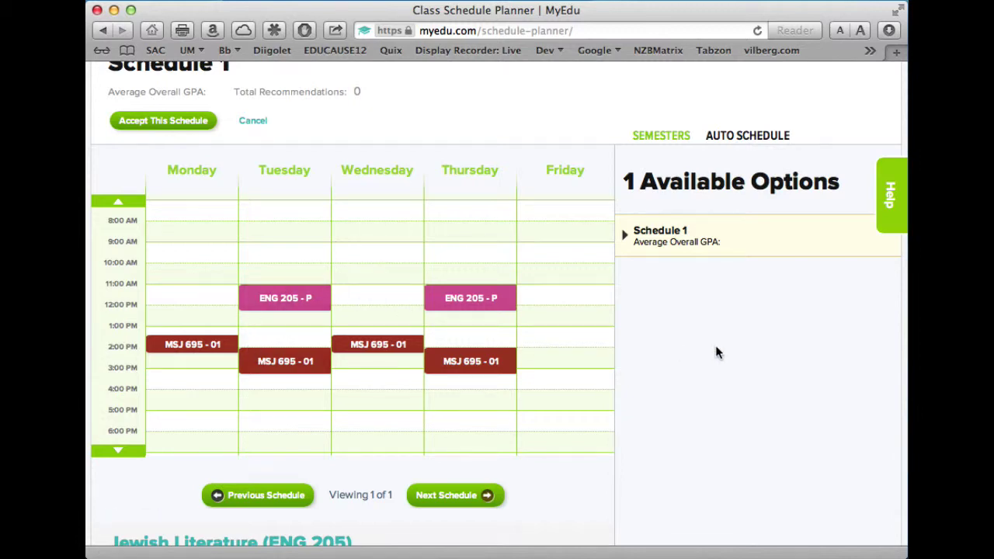
Review Schedule 1's MSJ 695-01 and ENG 205-P sections and accept it
scroll(676, 455, down, 3)
scroll(676, 455, up, 3)
scroll(675, 455, up, 1)
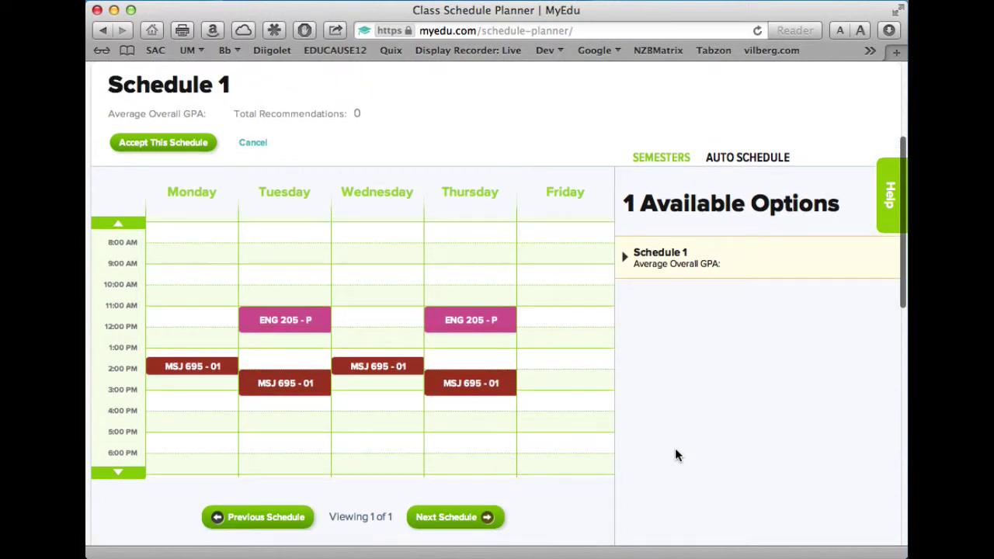
scroll(675, 454, down, 10)
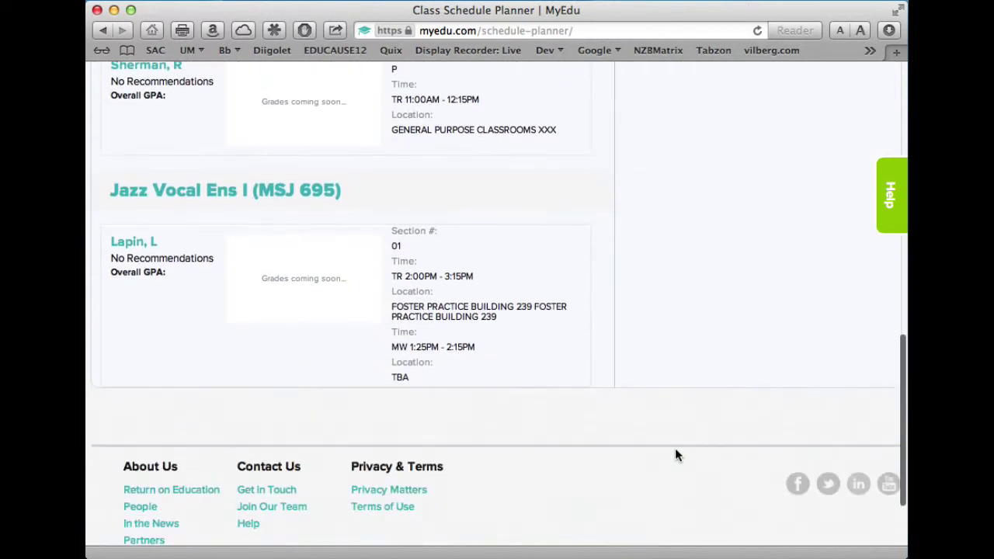
scroll(674, 455, up, 8)
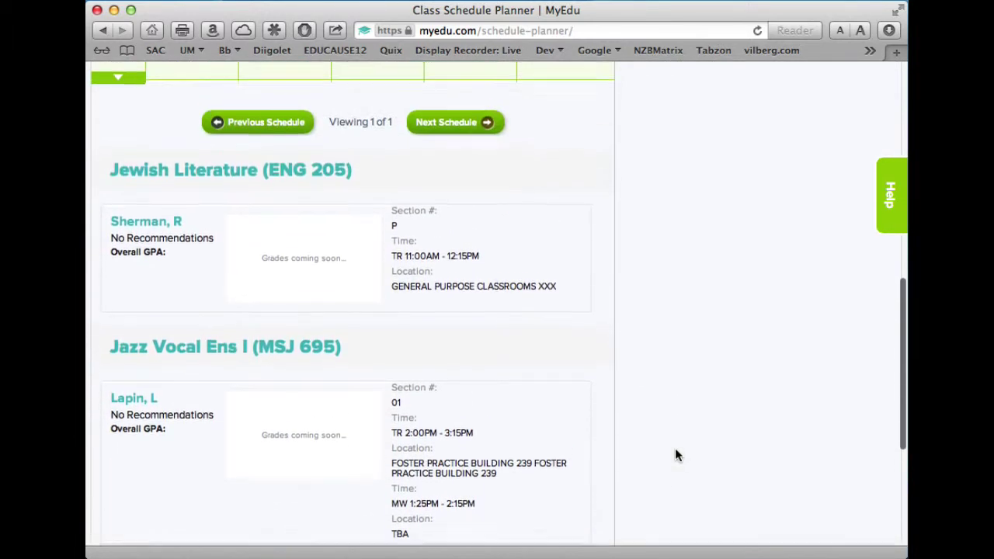
scroll(674, 455, up, 3)
scroll(675, 455, down, 3)
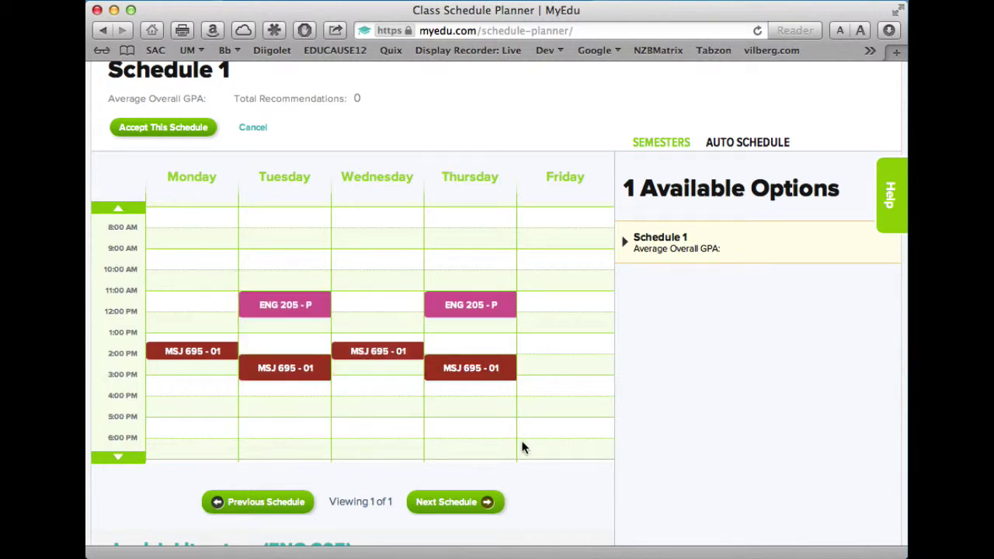
scroll(523, 448, down, 5)
scroll(522, 448, down, 4)
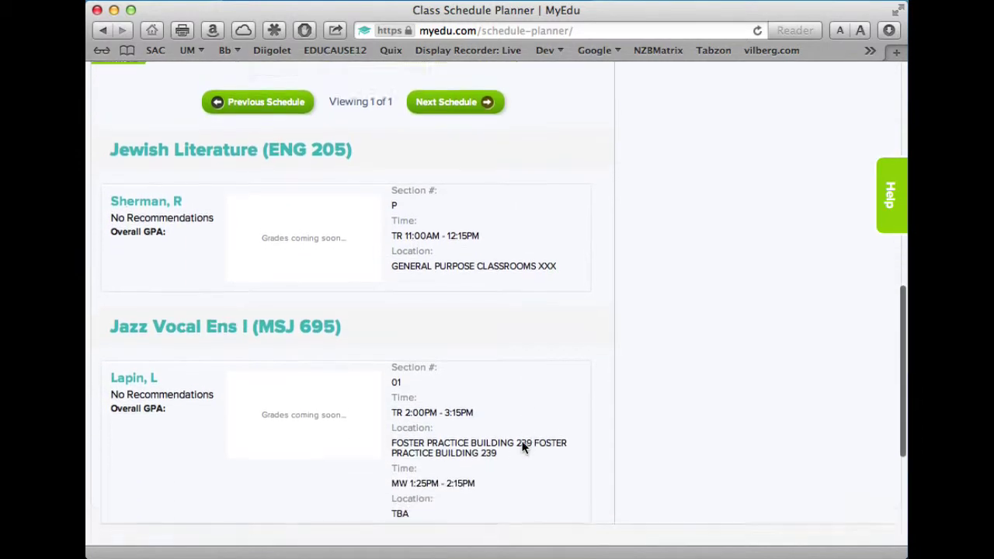
scroll(522, 448, up, 5)
scroll(521, 448, up, 2)
scroll(522, 448, down, 8)
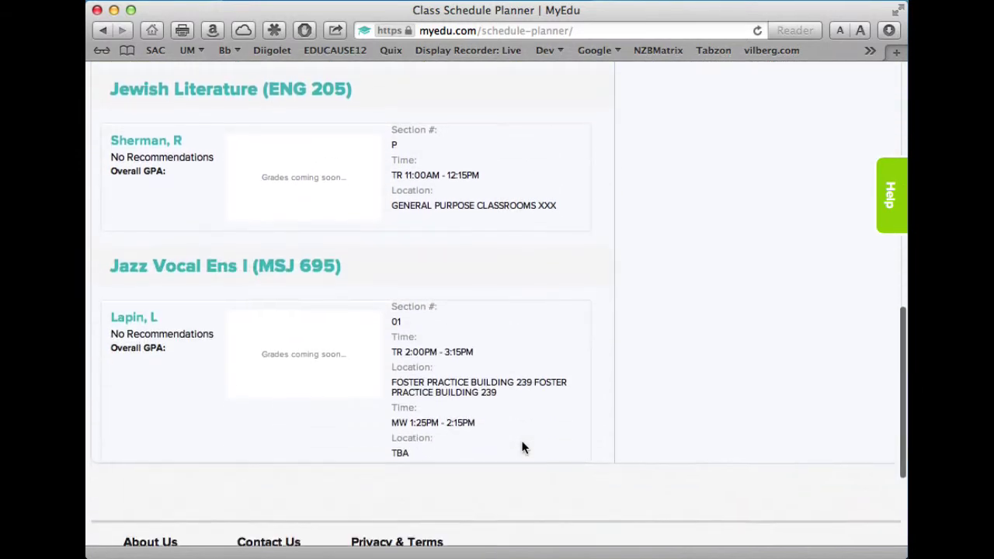
scroll(521, 448, up, 10)
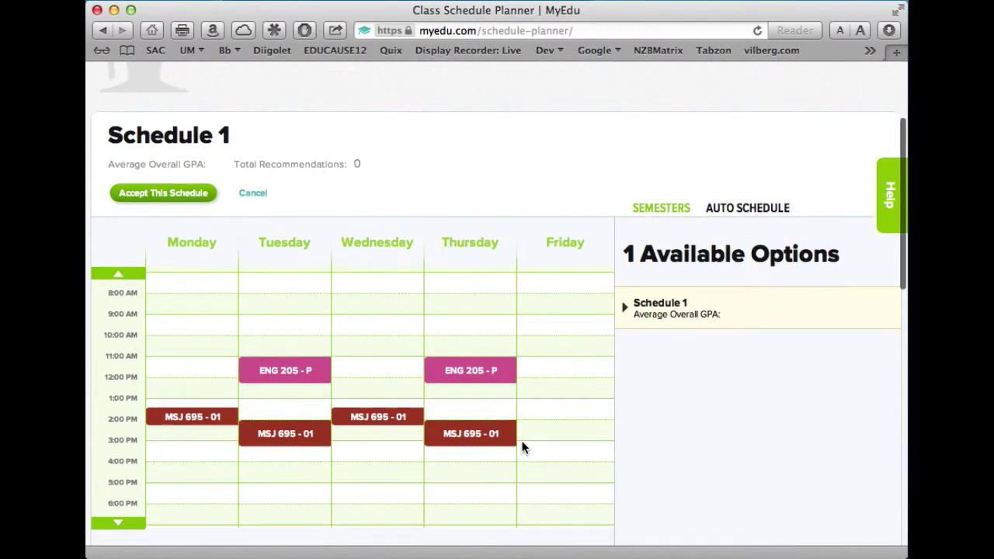
click(177, 196)
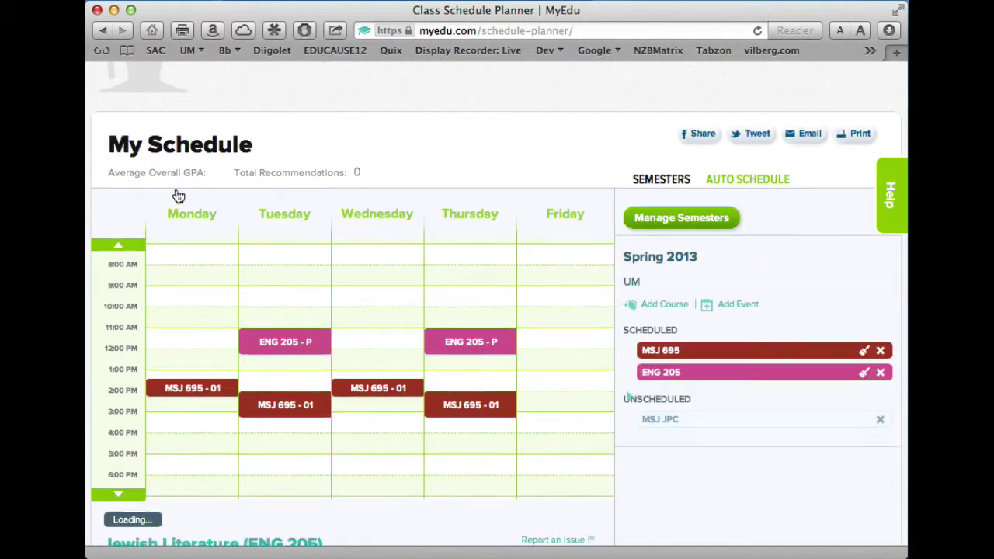
Start a new Spring 2013 course with department MTH - Mathematics and browse its courses
click(666, 308)
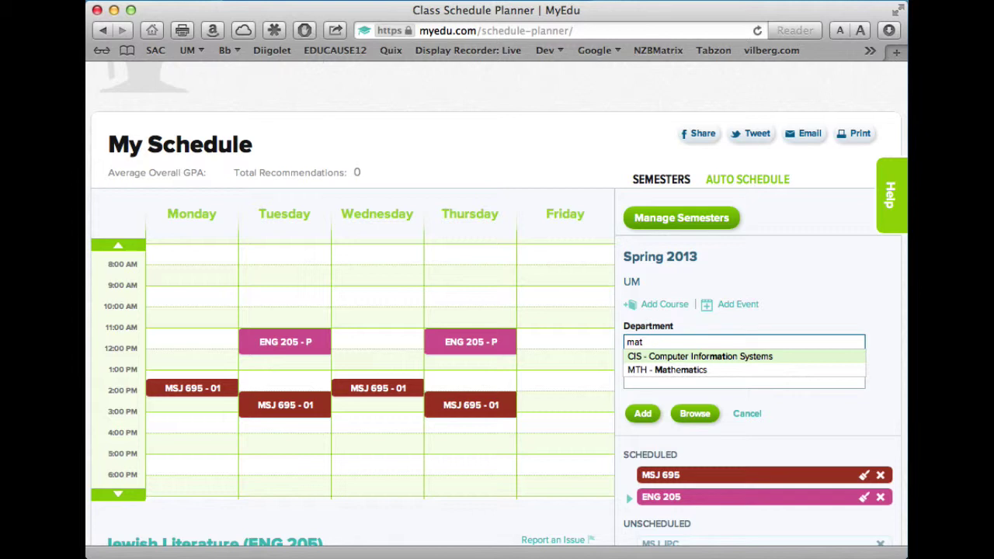
click(680, 372)
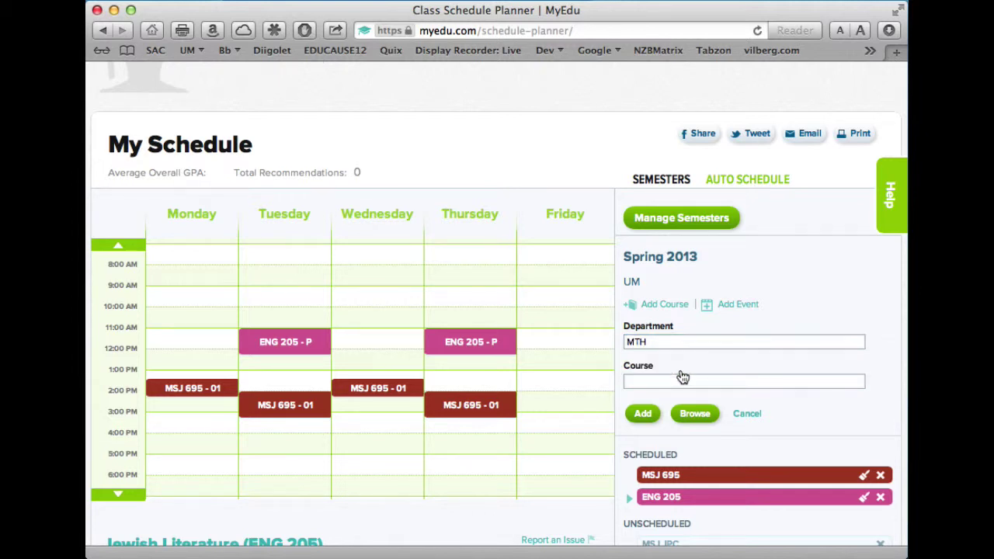
click(696, 414)
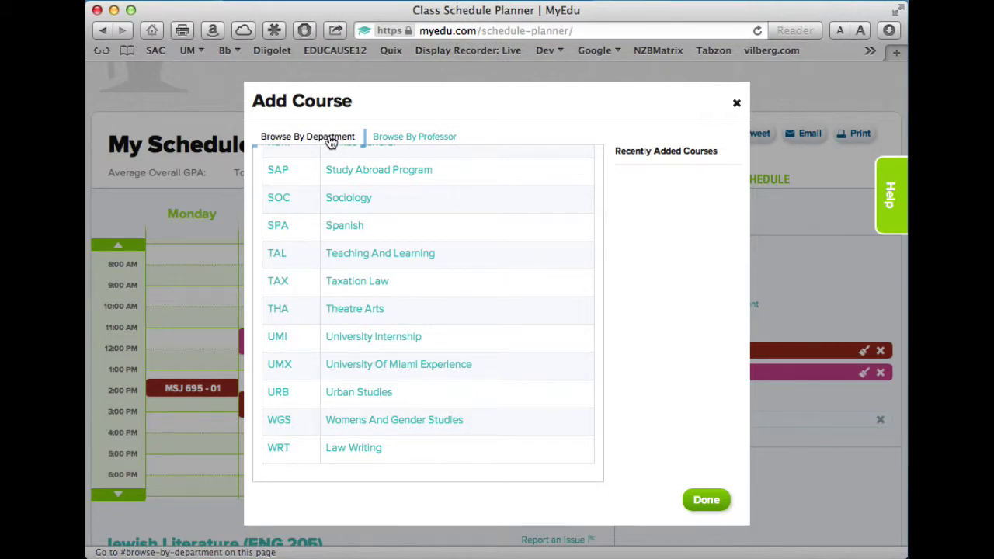
Filter departments with 'mth' and add MTH 162 Calculus II from Mathematics
scroll(351, 189, up, 15)
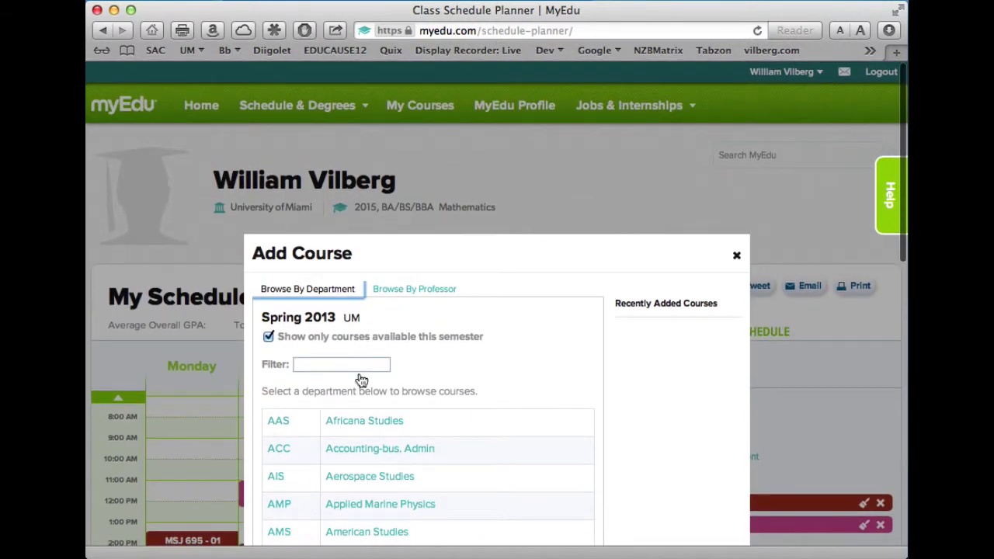
click(358, 364)
text(mth)
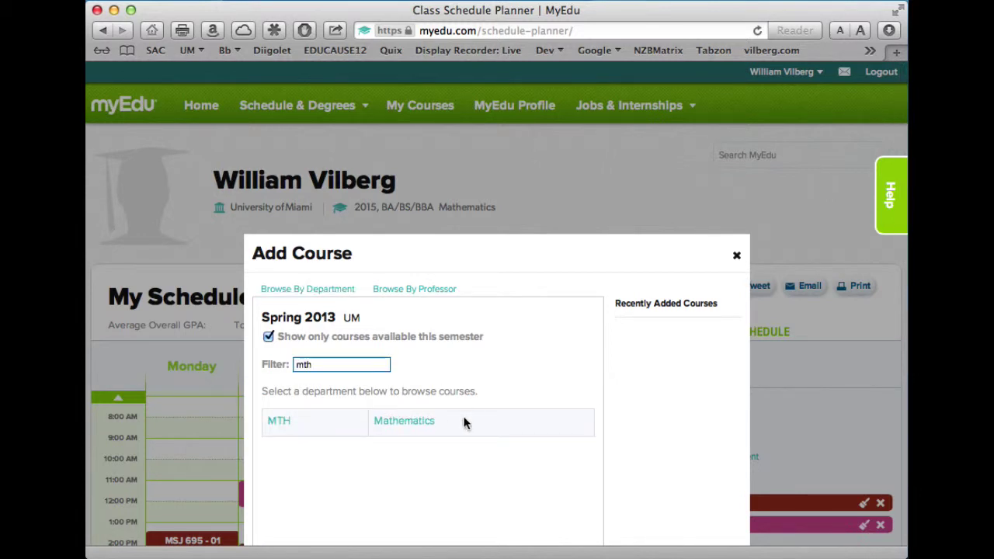
click(411, 425)
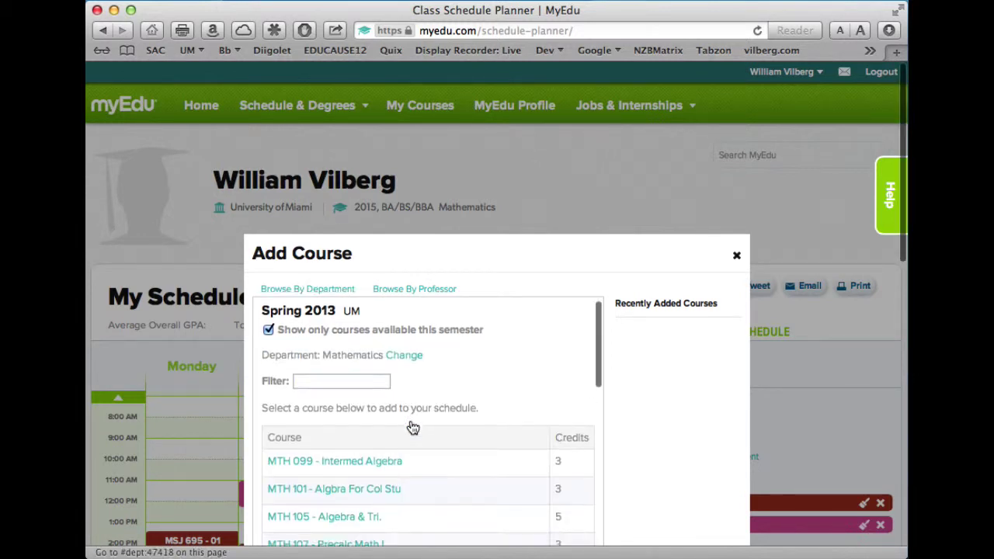
scroll(412, 425, down, 8)
scroll(410, 425, down, 2)
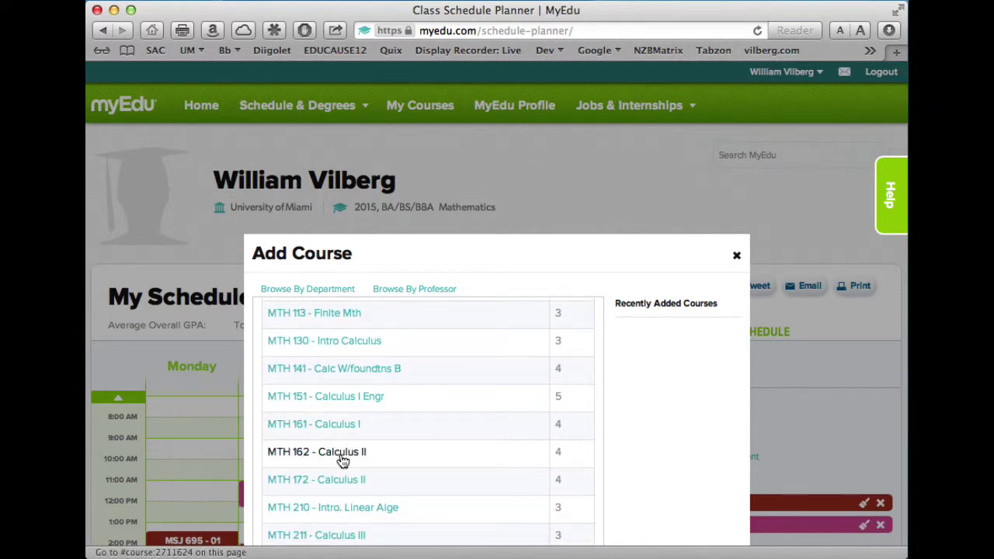
click(343, 460)
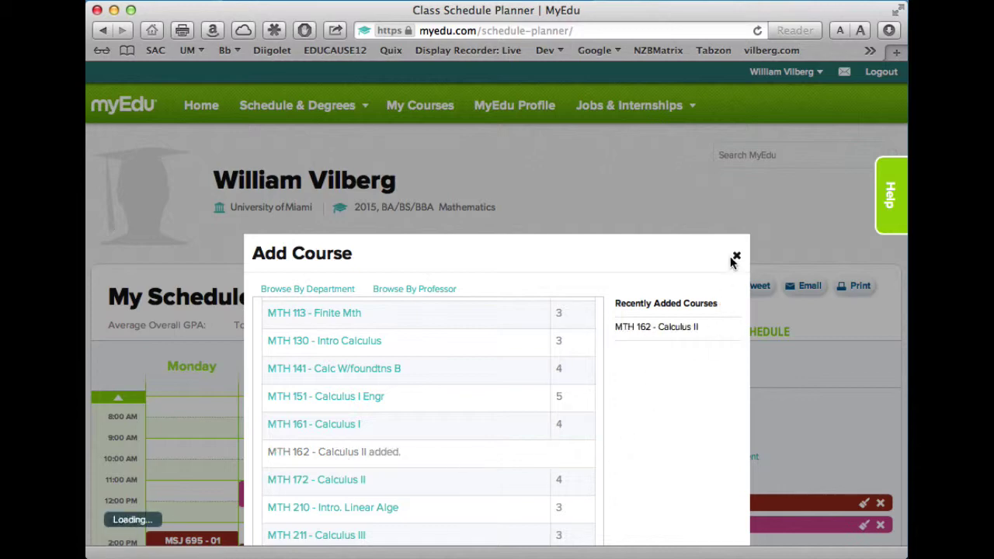
scroll(684, 455, down, 5)
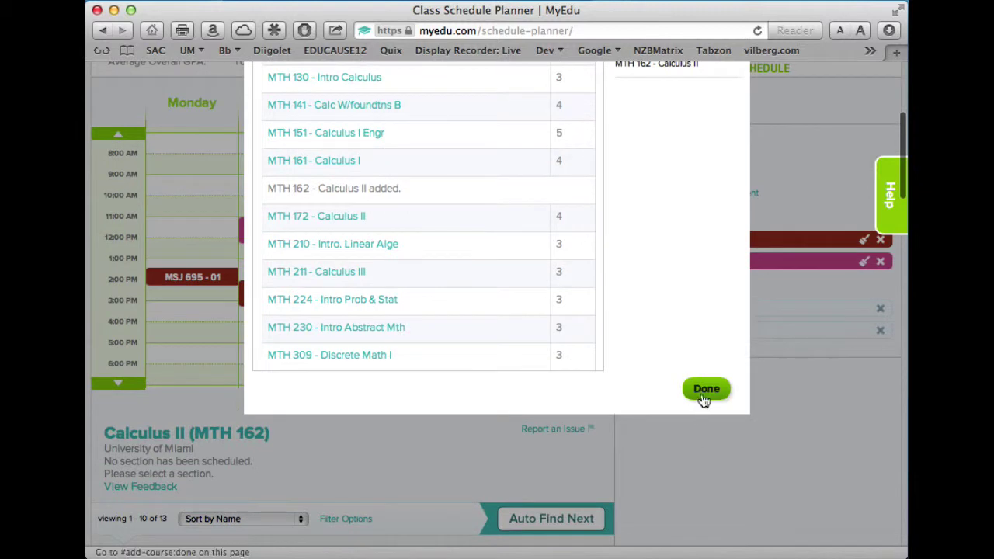
click(703, 396)
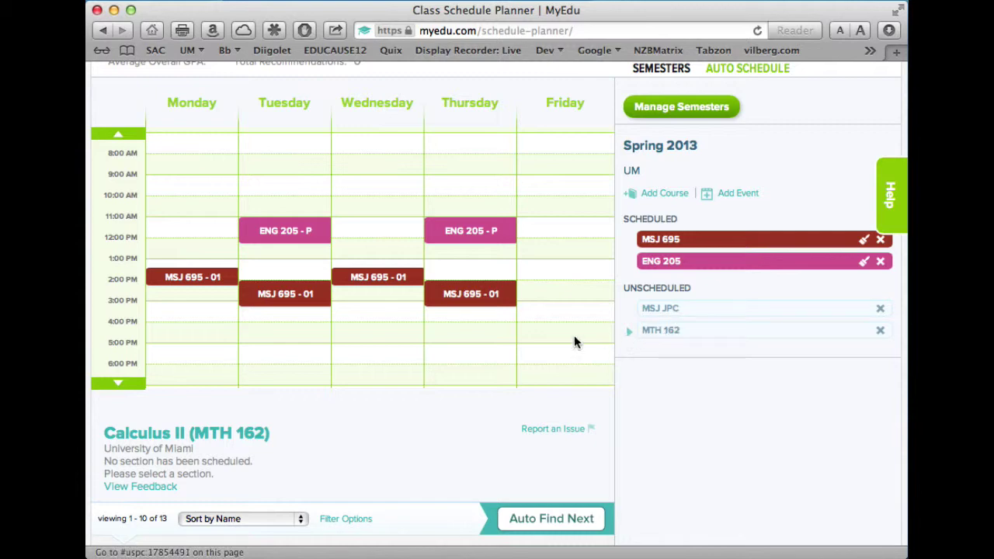
scroll(543, 350, down, 2)
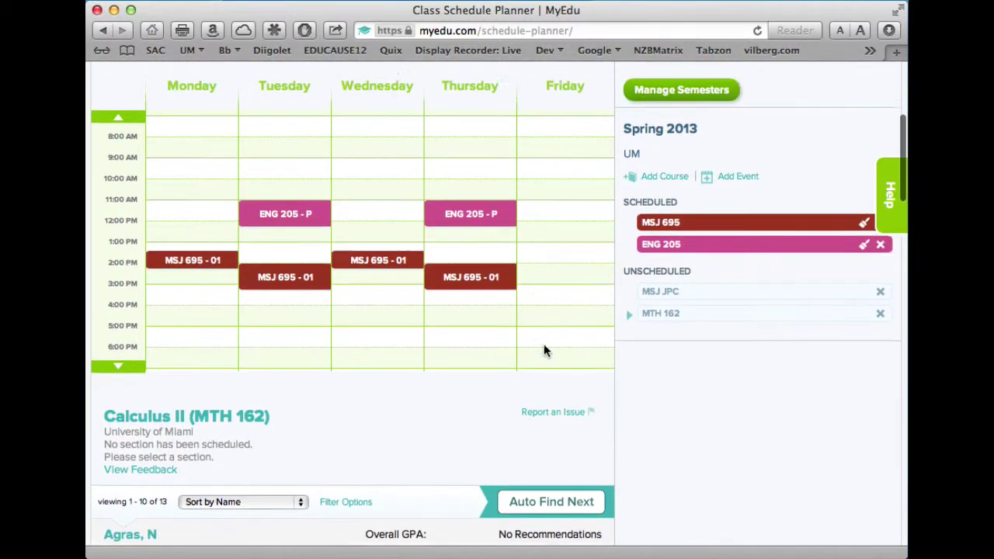
scroll(544, 350, up, 1)
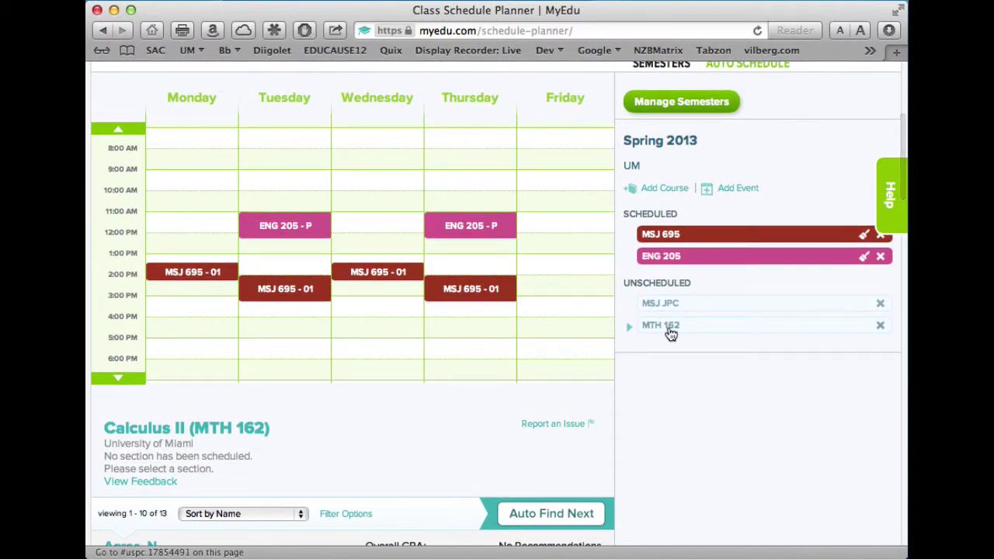
scroll(488, 438, down, 5)
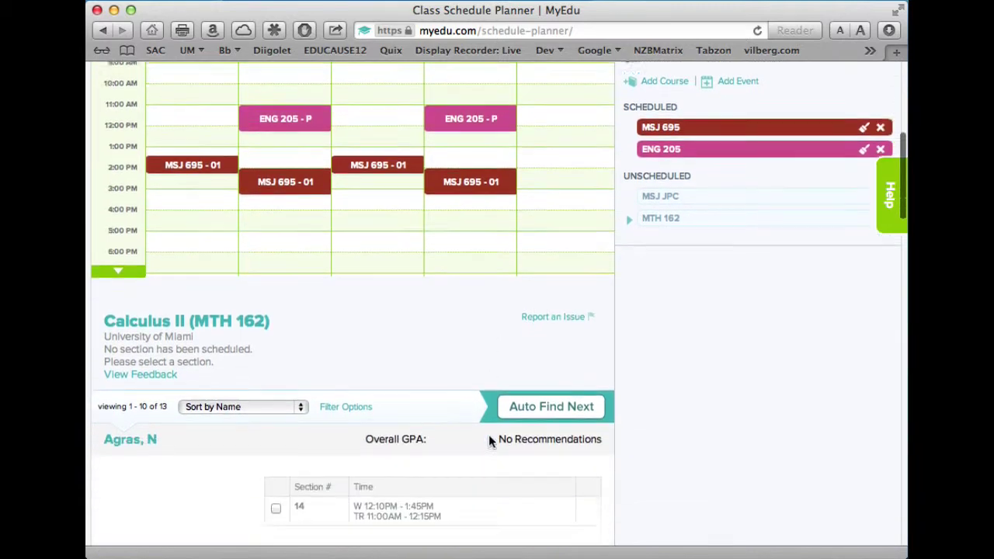
scroll(488, 441, down, 1)
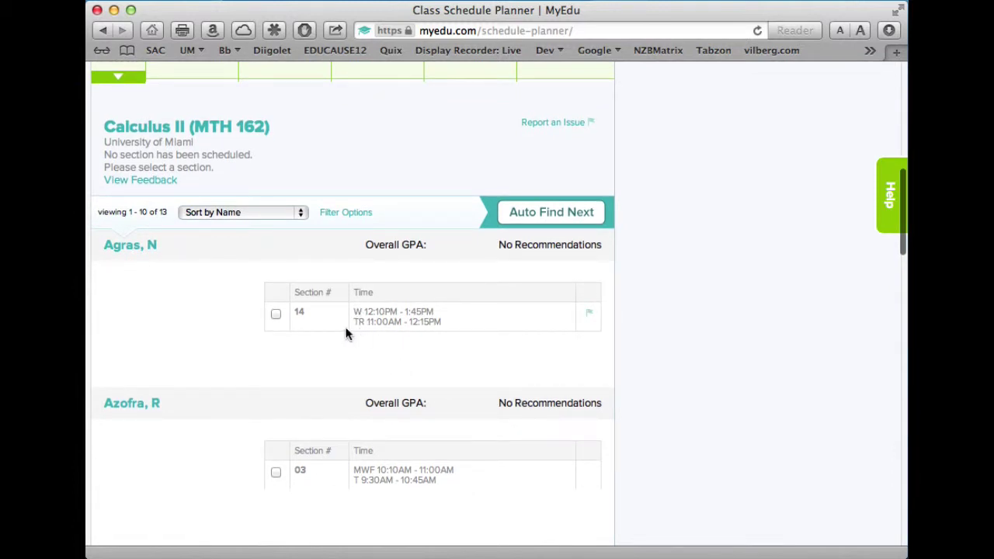
scroll(324, 479, down, 2)
scroll(325, 479, down, 2)
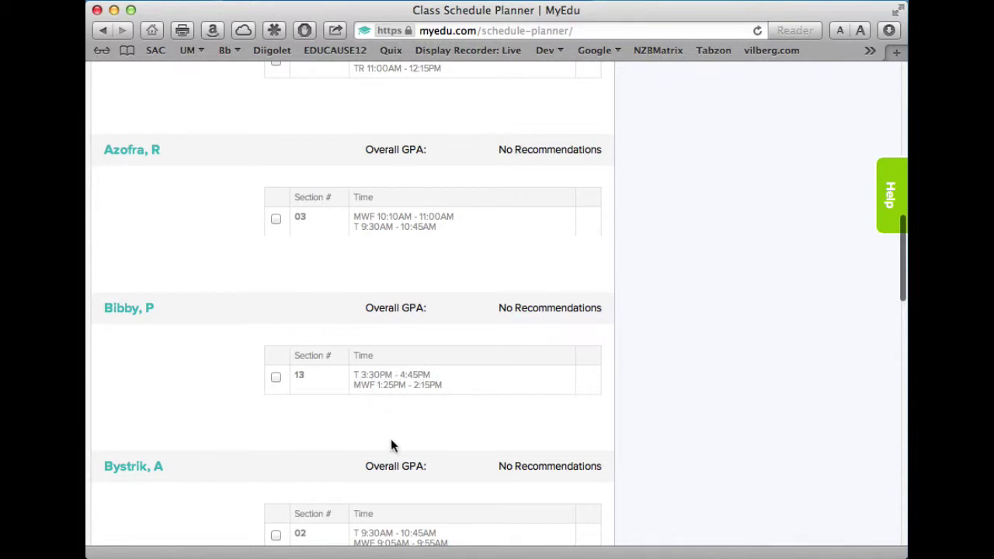
scroll(391, 442, down, 5)
scroll(390, 442, up, 1)
scroll(389, 442, up, 8)
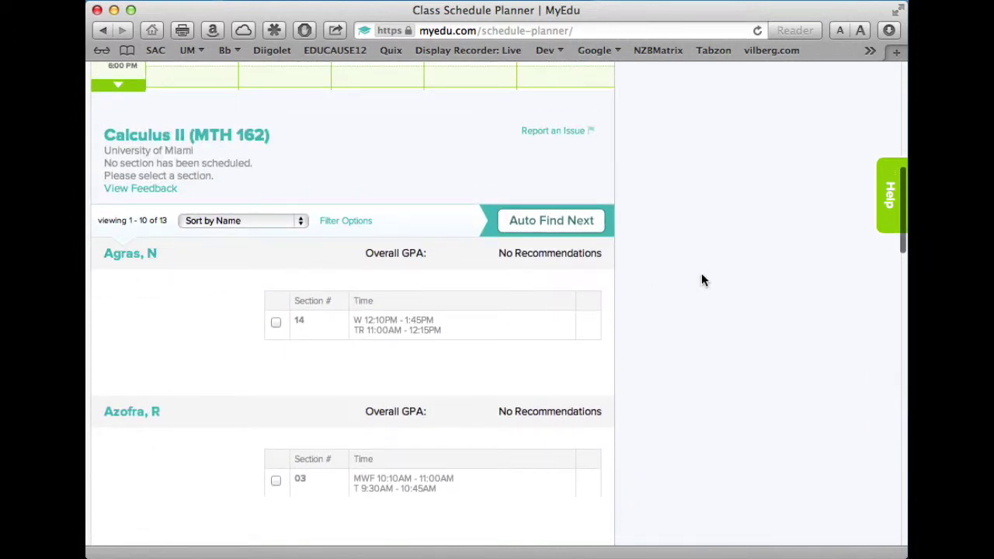
Switch MTH 162 from section 14 to section 03 (MWF 10:10–11:00AM, T 9:30–10:45AM)
click(277, 324)
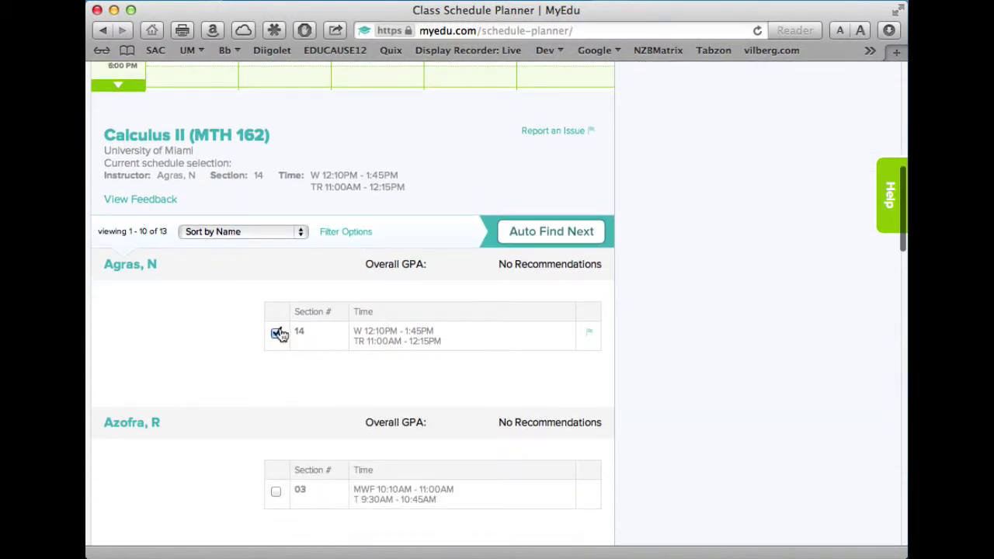
scroll(367, 237, up, 5)
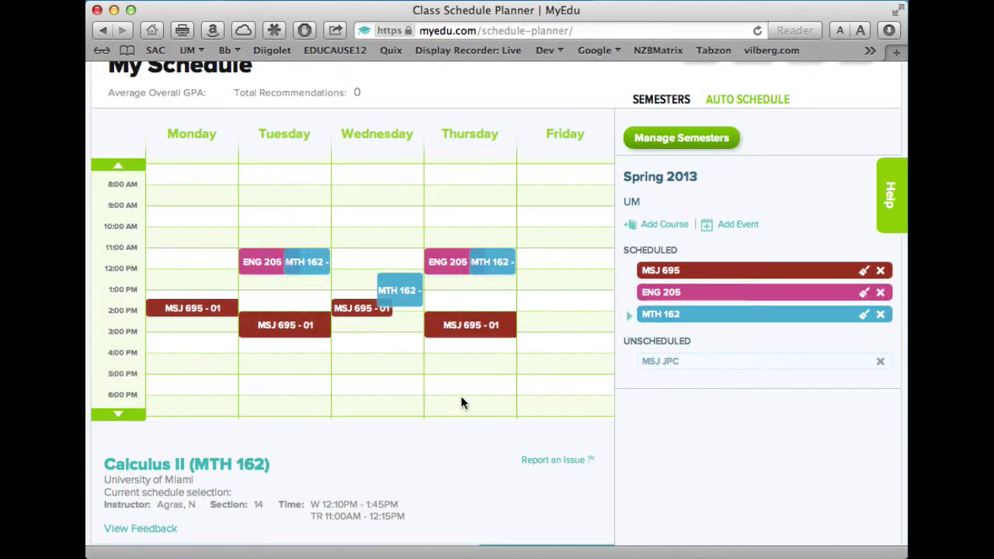
scroll(448, 404, down, 5)
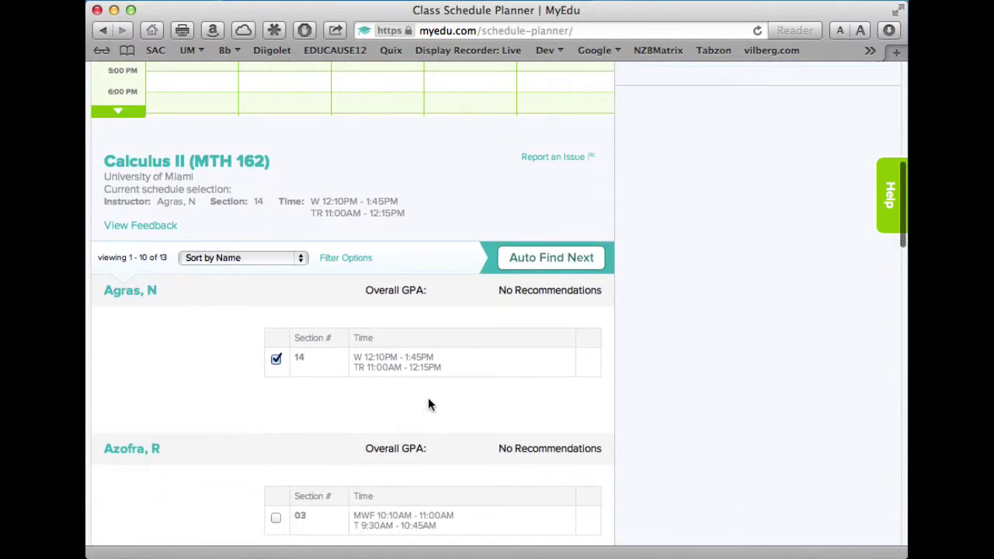
click(277, 360)
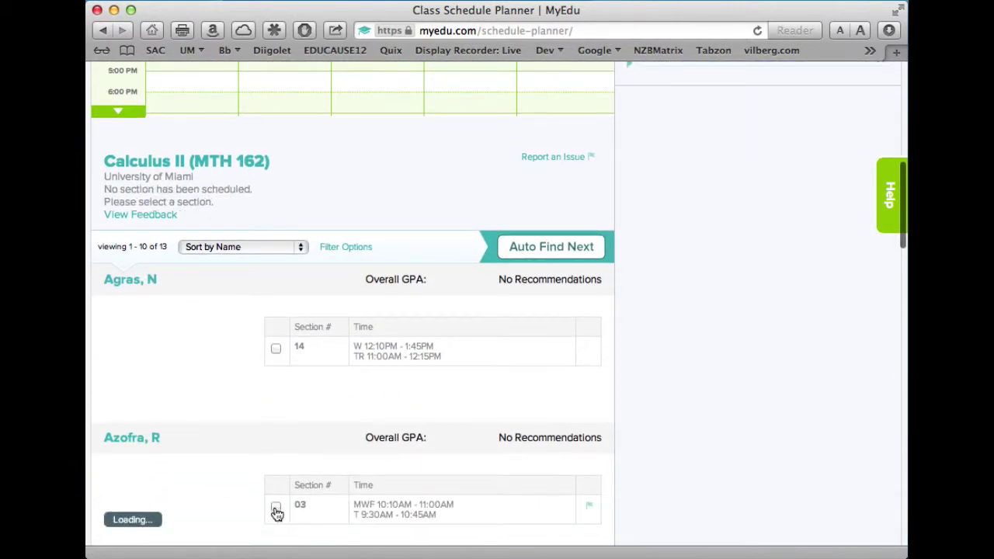
click(277, 512)
scroll(372, 316, up, 5)
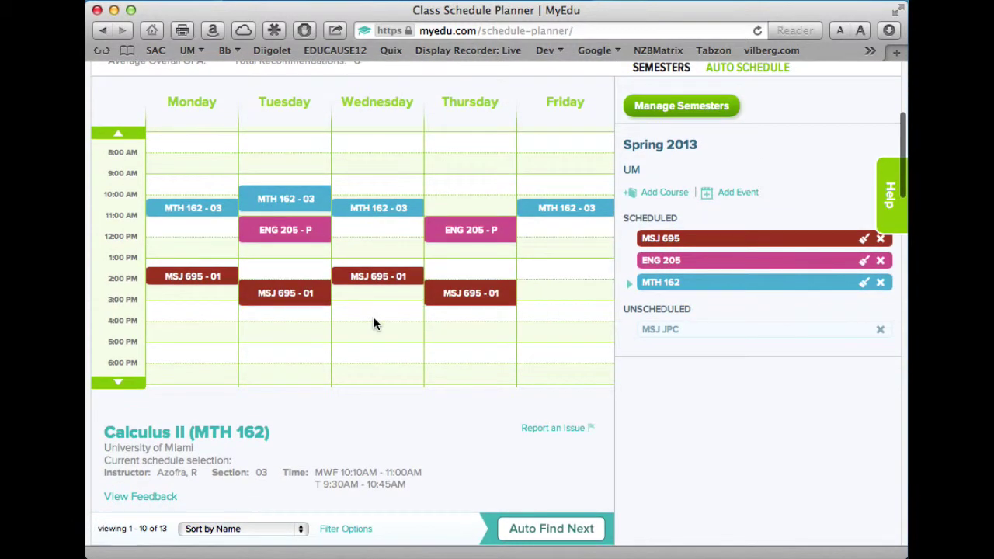
scroll(373, 319, down, 5)
scroll(373, 324, down, 3)
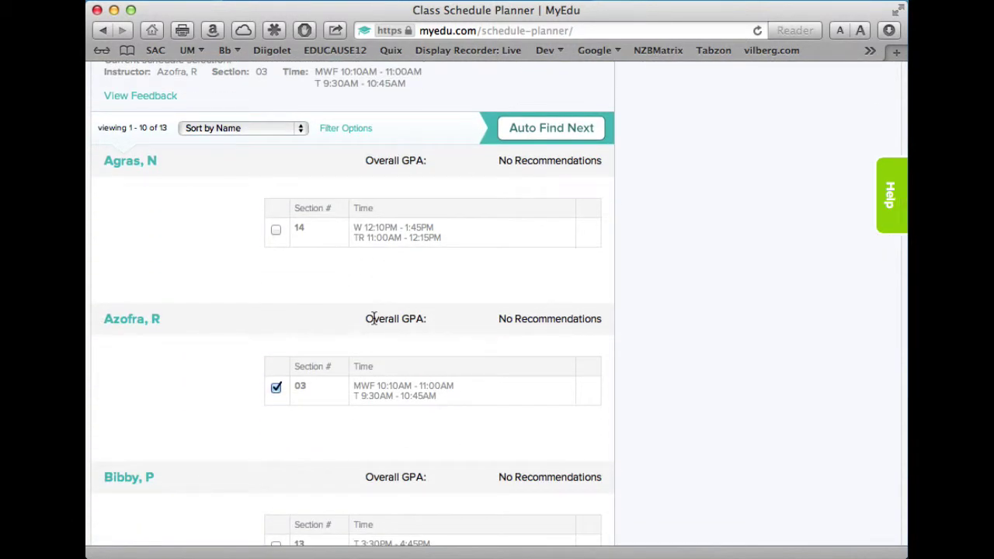